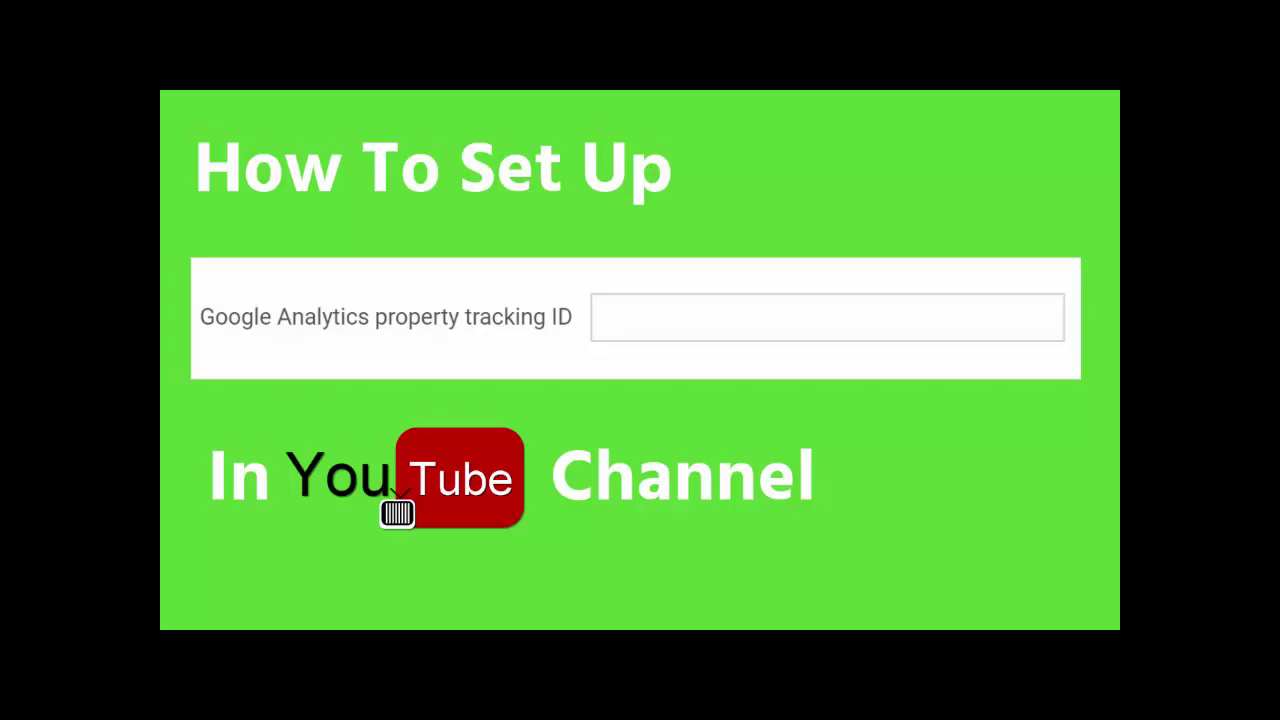
Search Google for 'google analytics' and open the Google Analytics website.
type("google analytics")
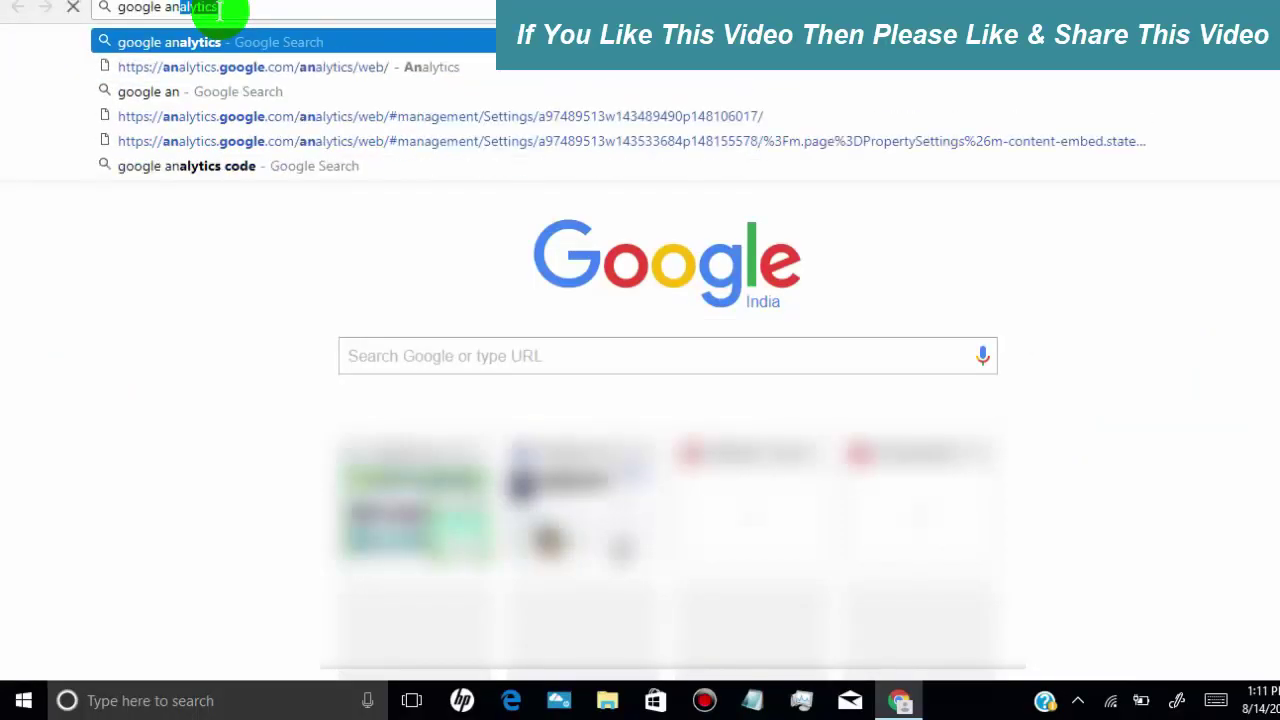
left_click(193, 42)
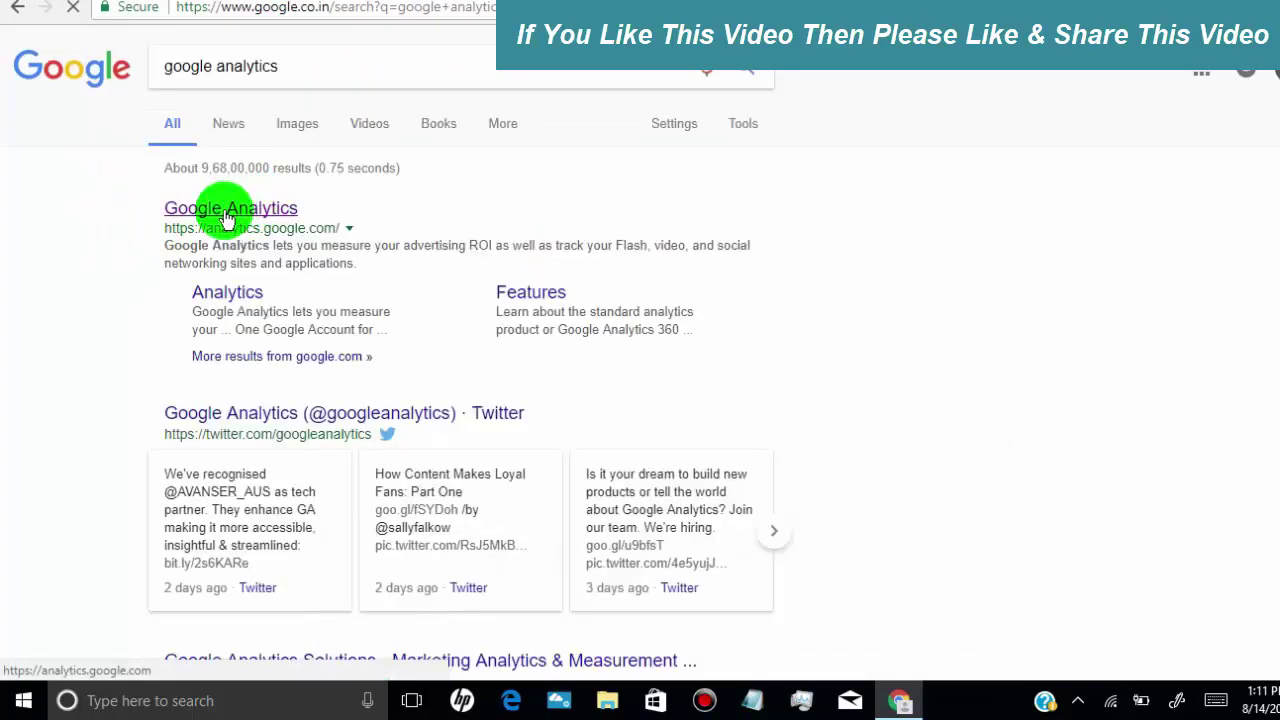
left_click(228, 210)
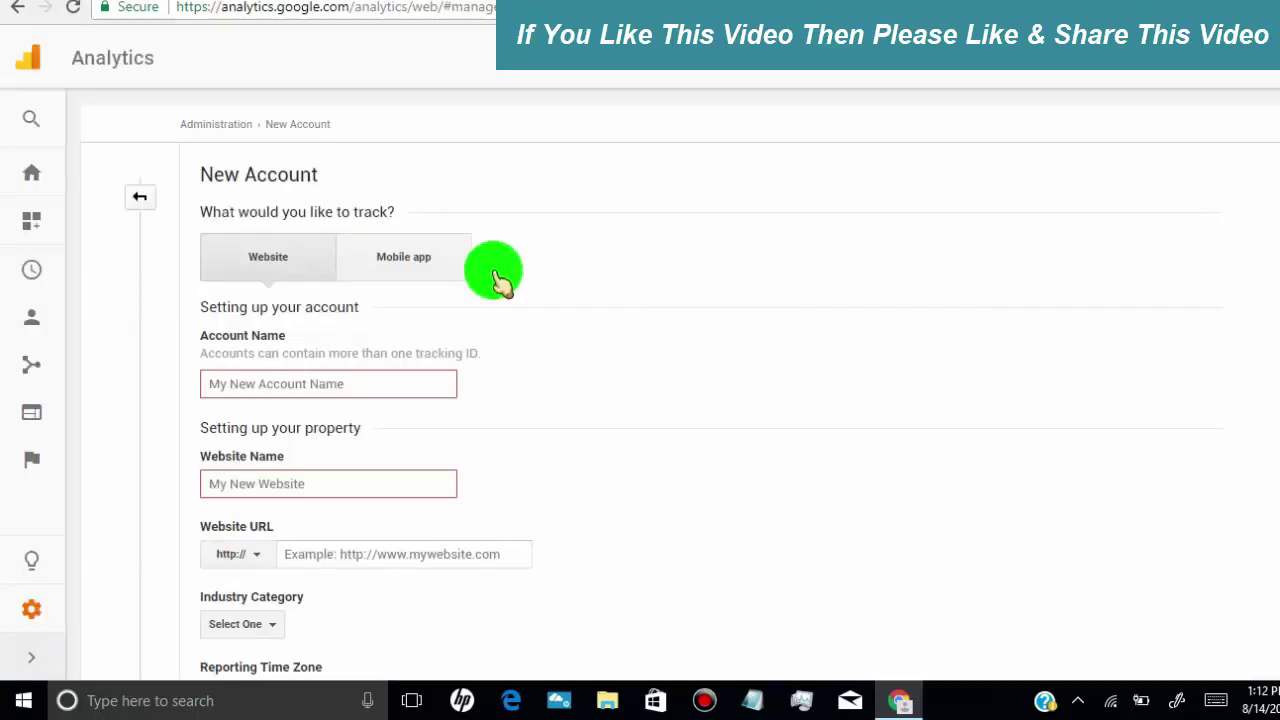
Choose Create new account from the Account list on the Admin page.
scroll(500, 283, "down", 1)
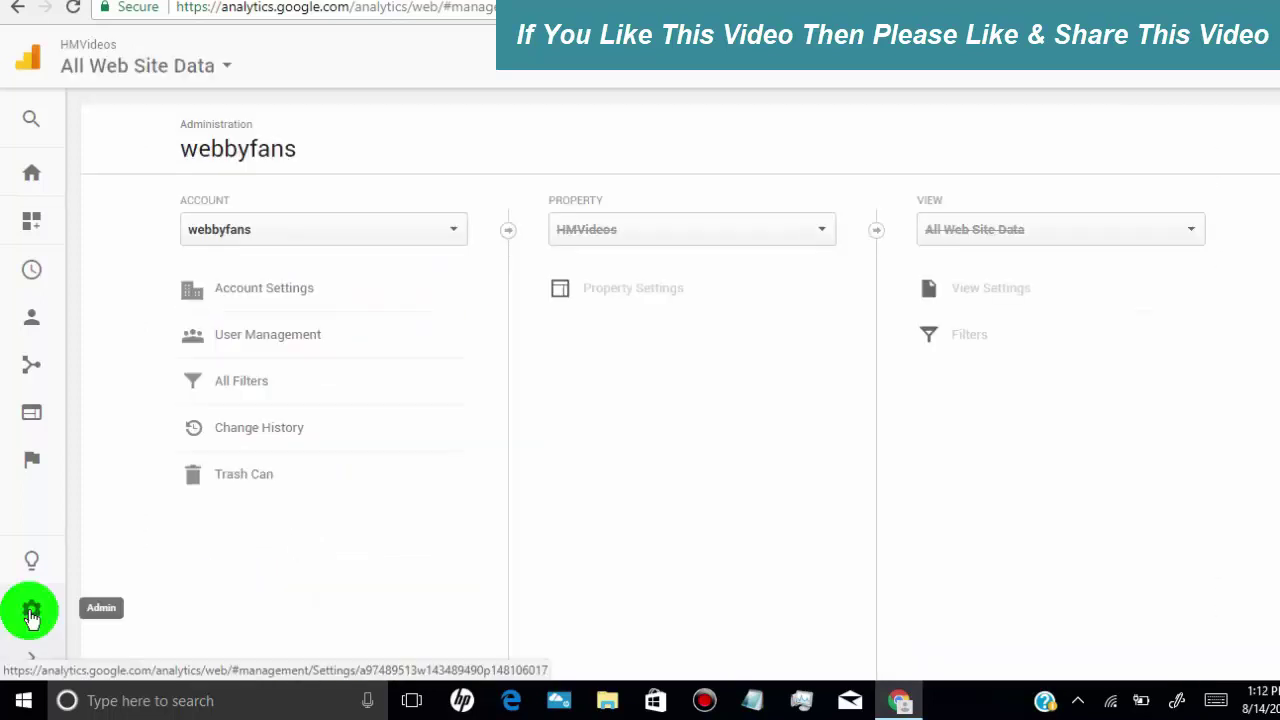
left_click(31, 615)
left_click(450, 234)
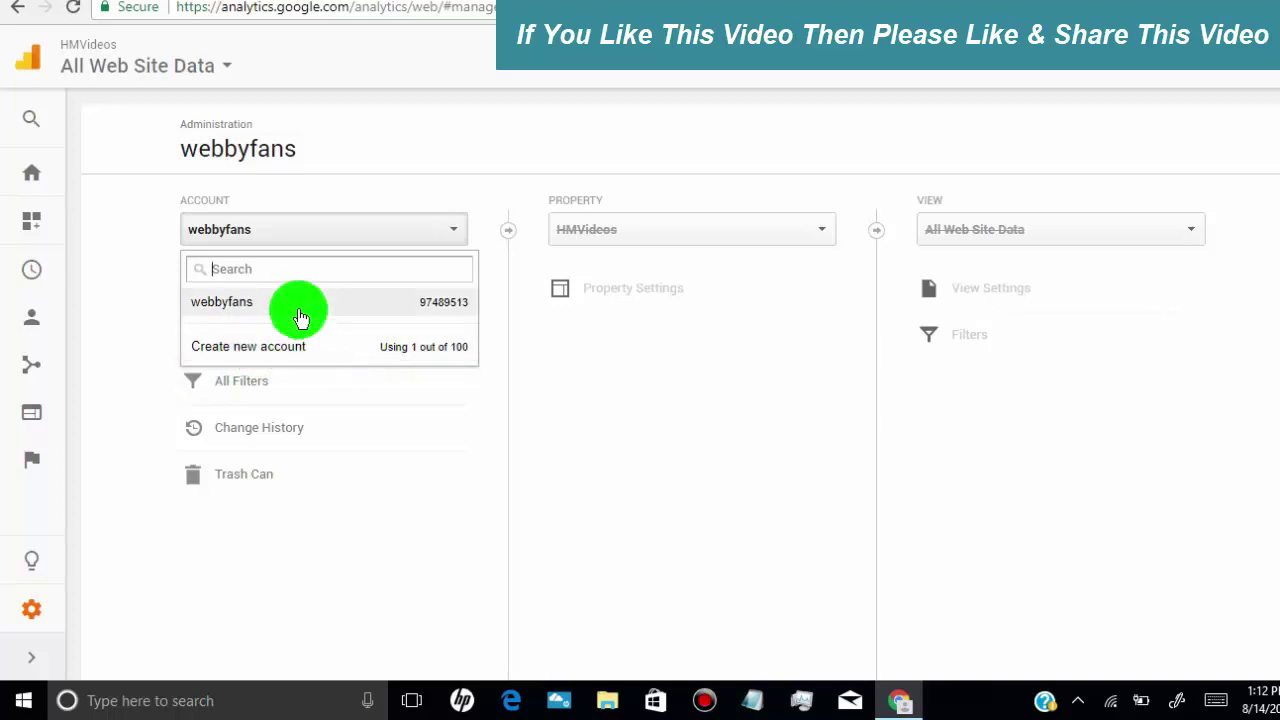
left_click(249, 357)
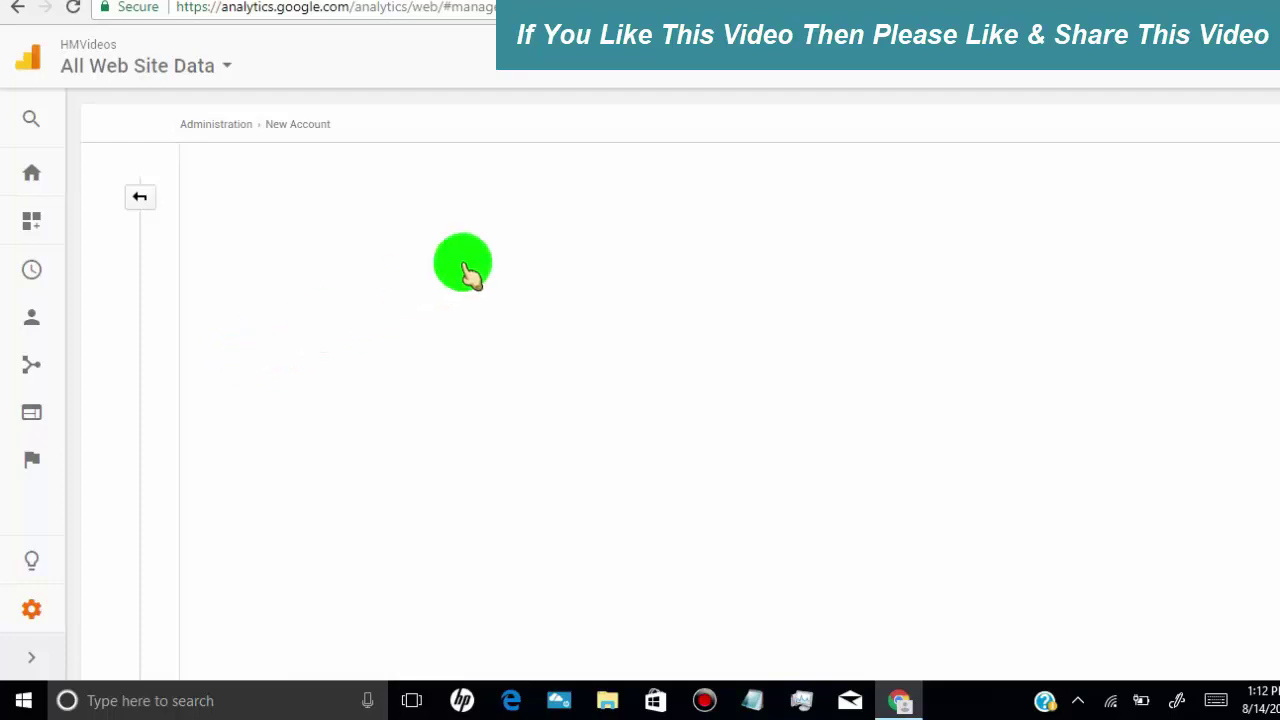
Name the account 'Youtube channel' and paste the YouTube channel address as the website URL.
left_click(333, 275)
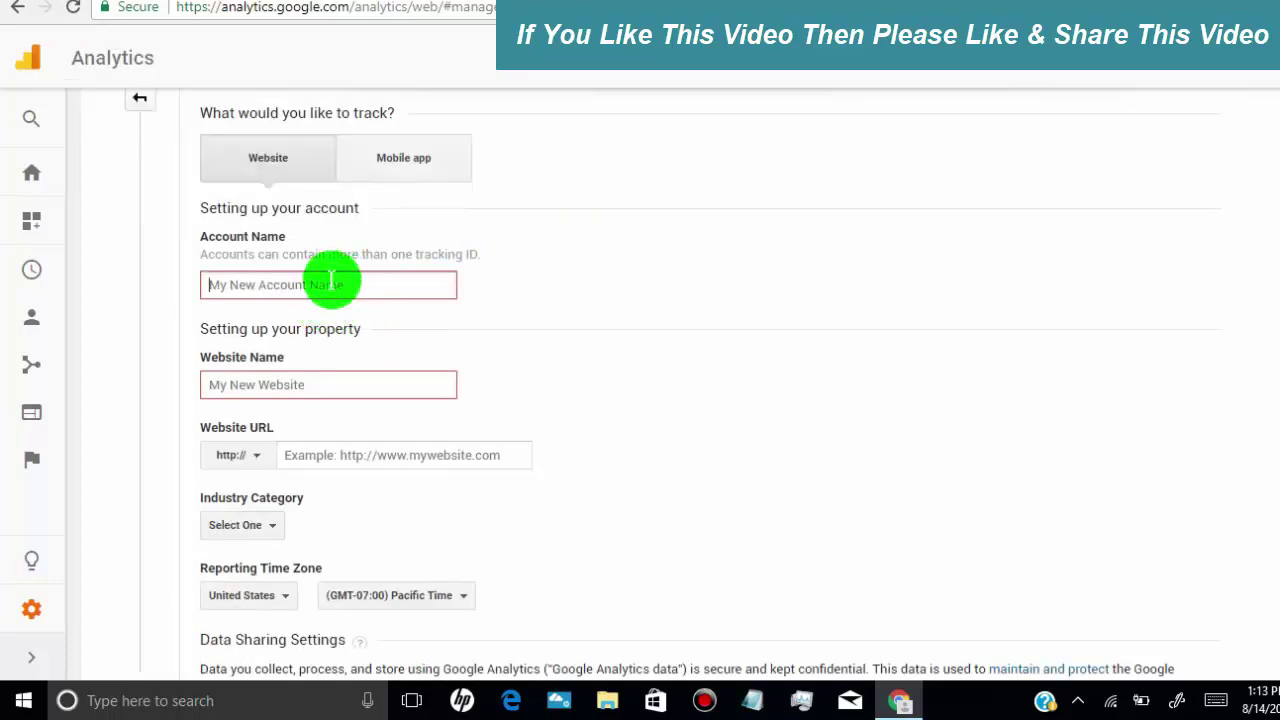
type("Youtube channel")
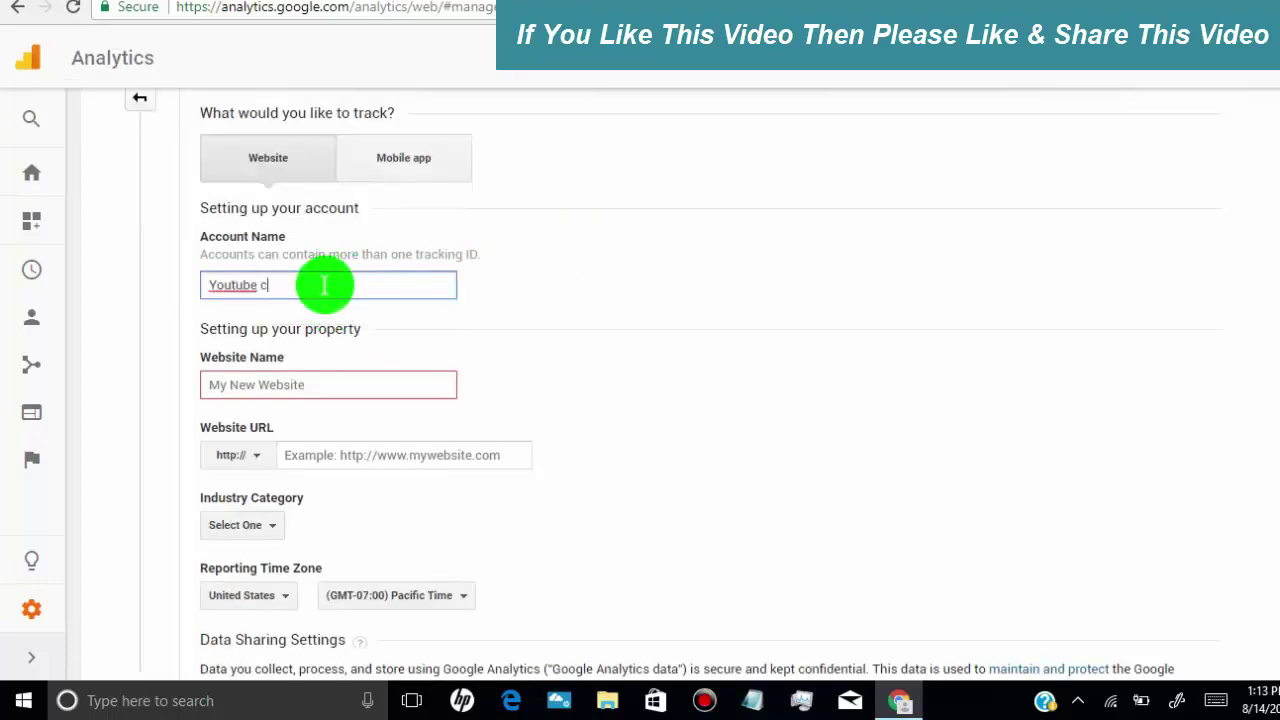
left_click(294, 394)
type("webbyfan youtube channel")
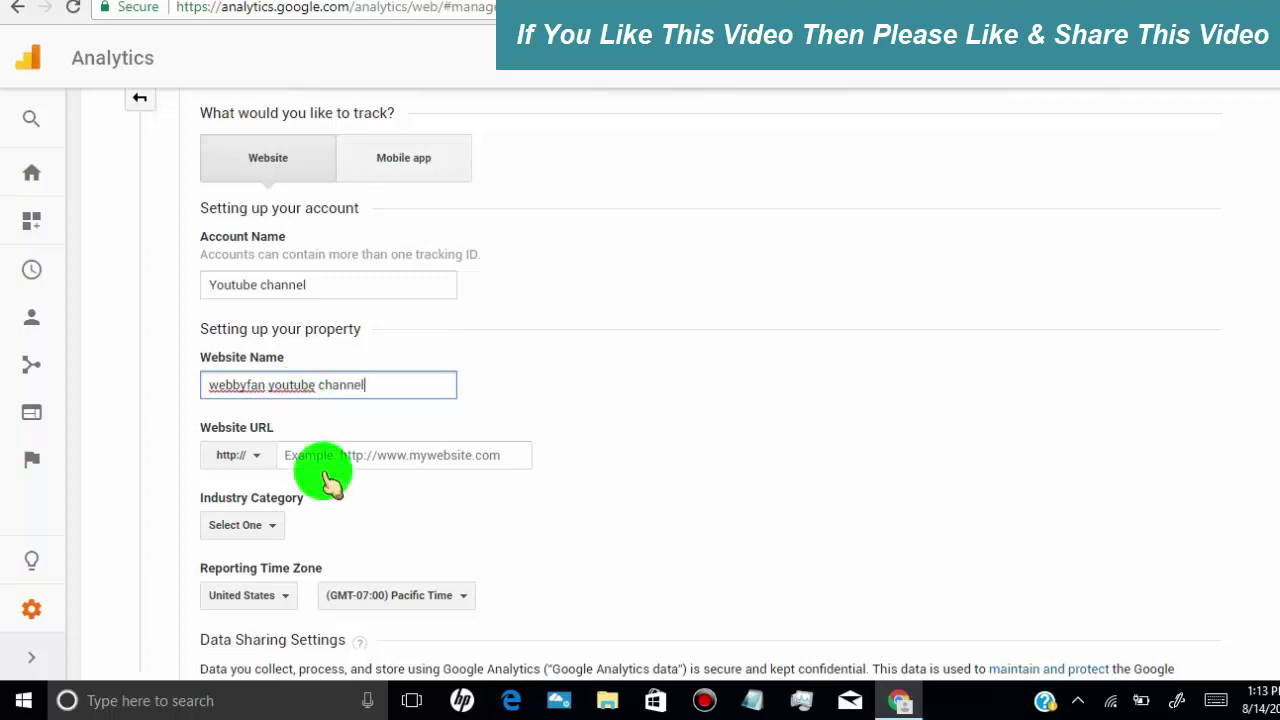
left_click(428, 10)
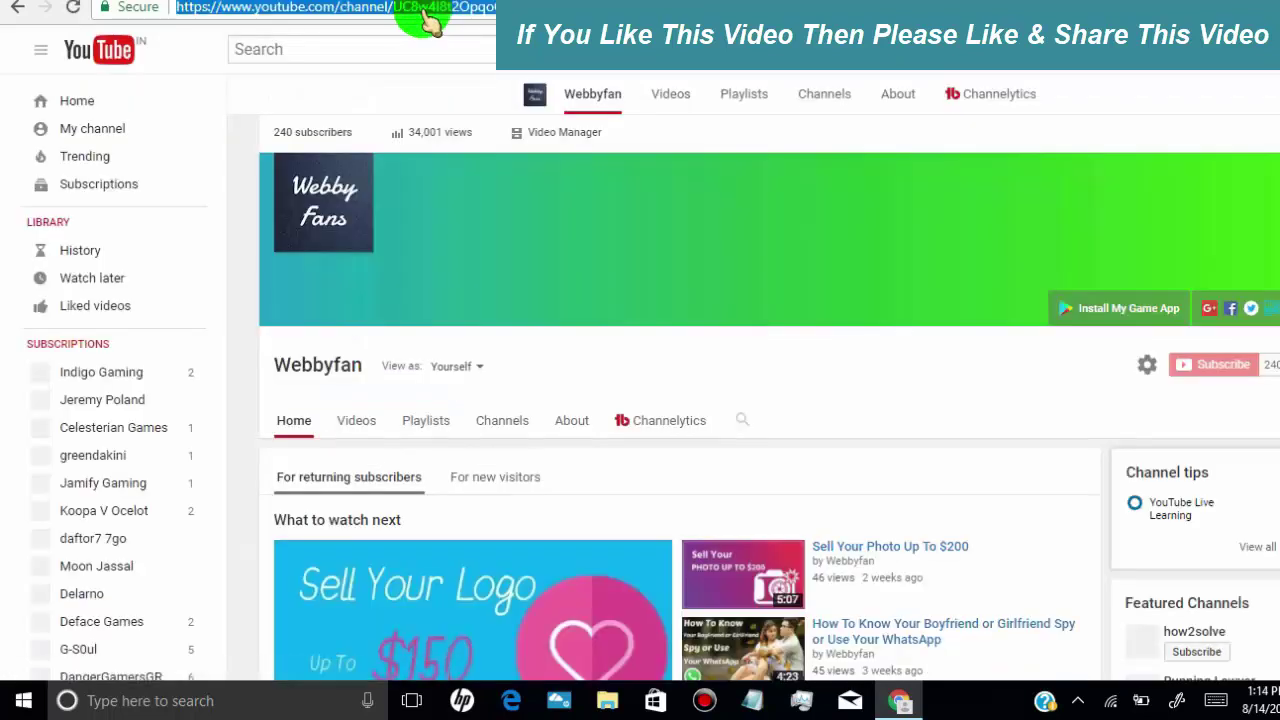
right_click(424, 14)
left_click(462, 84)
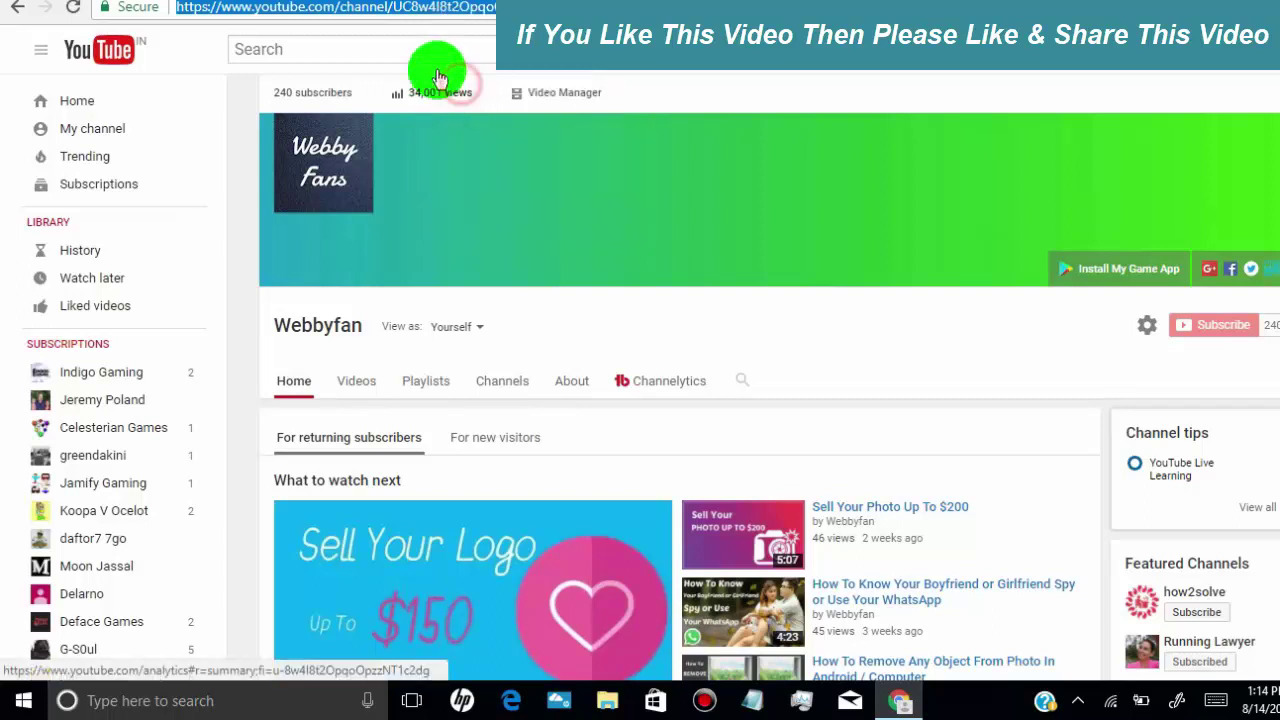
left_click(285, 3)
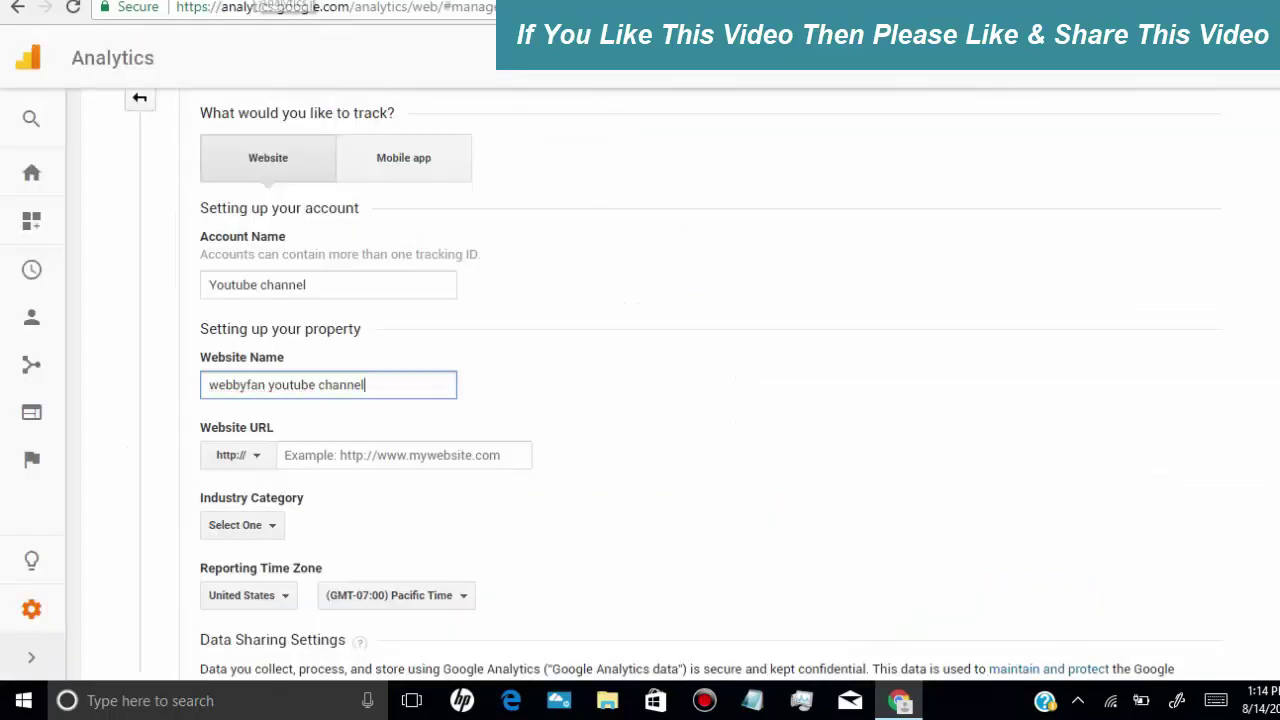
left_click(329, 452)
right_click(329, 452)
left_click(378, 295)
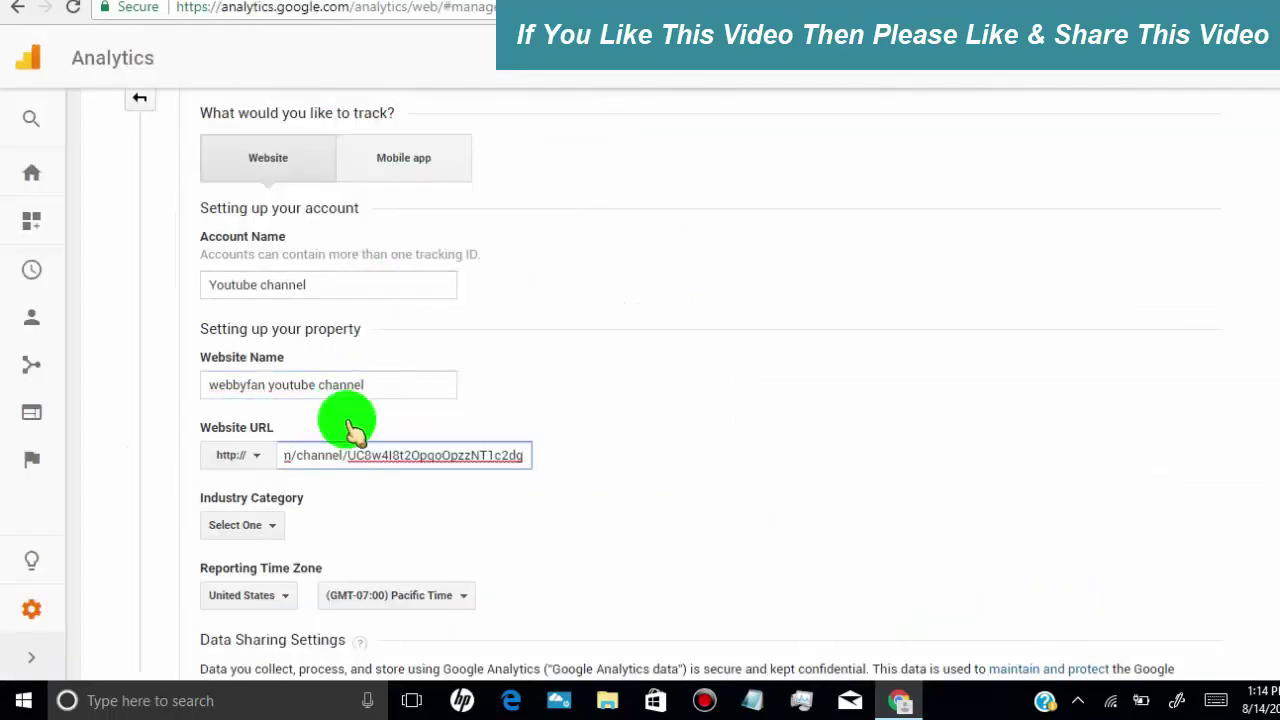
key("Home")
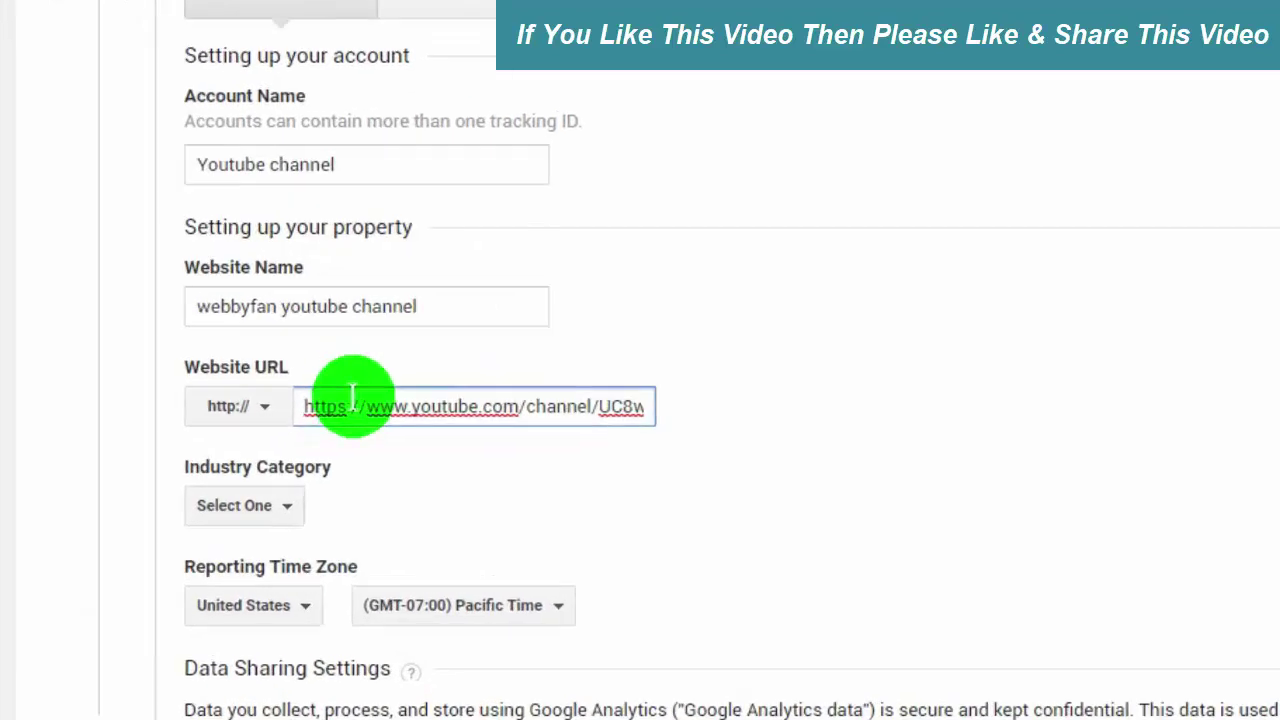
left_click(407, 352)
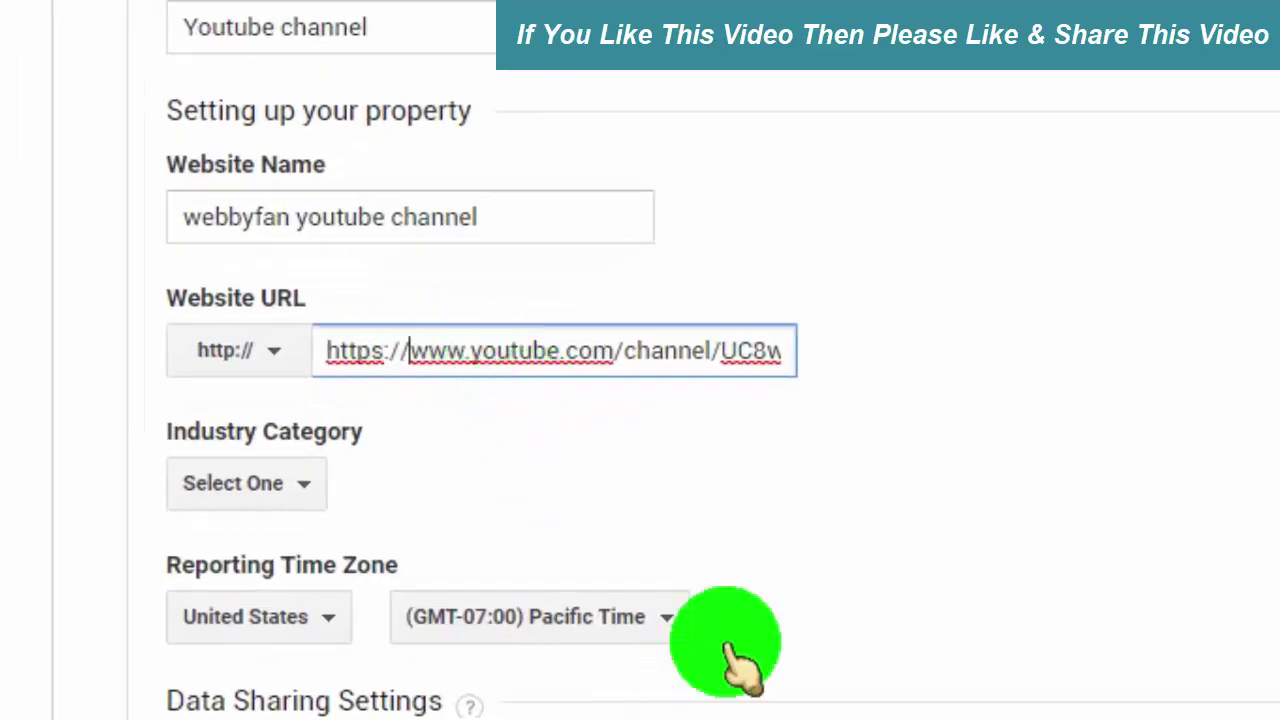
key("BackSpace")
key("BackSpace")
key("BackSpace")
left_click(277, 352)
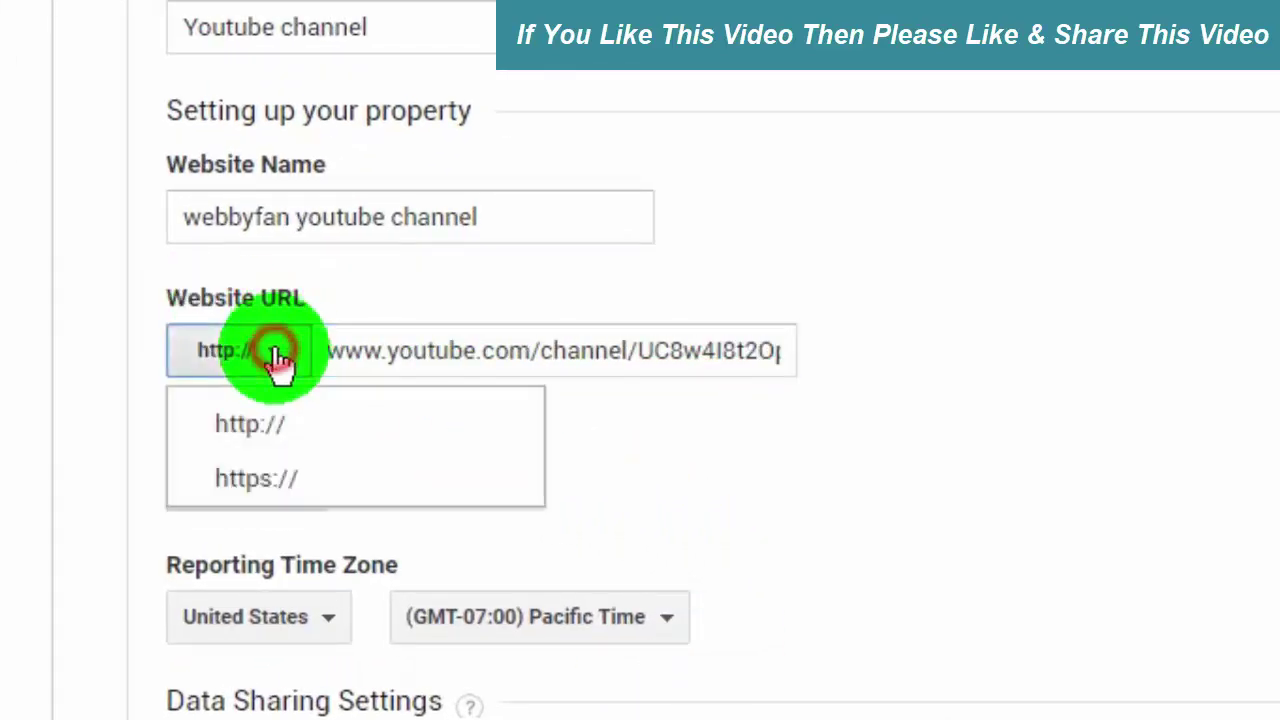
left_click(258, 477)
Set the industry category to Other.
scroll(925, 405, "down", 4)
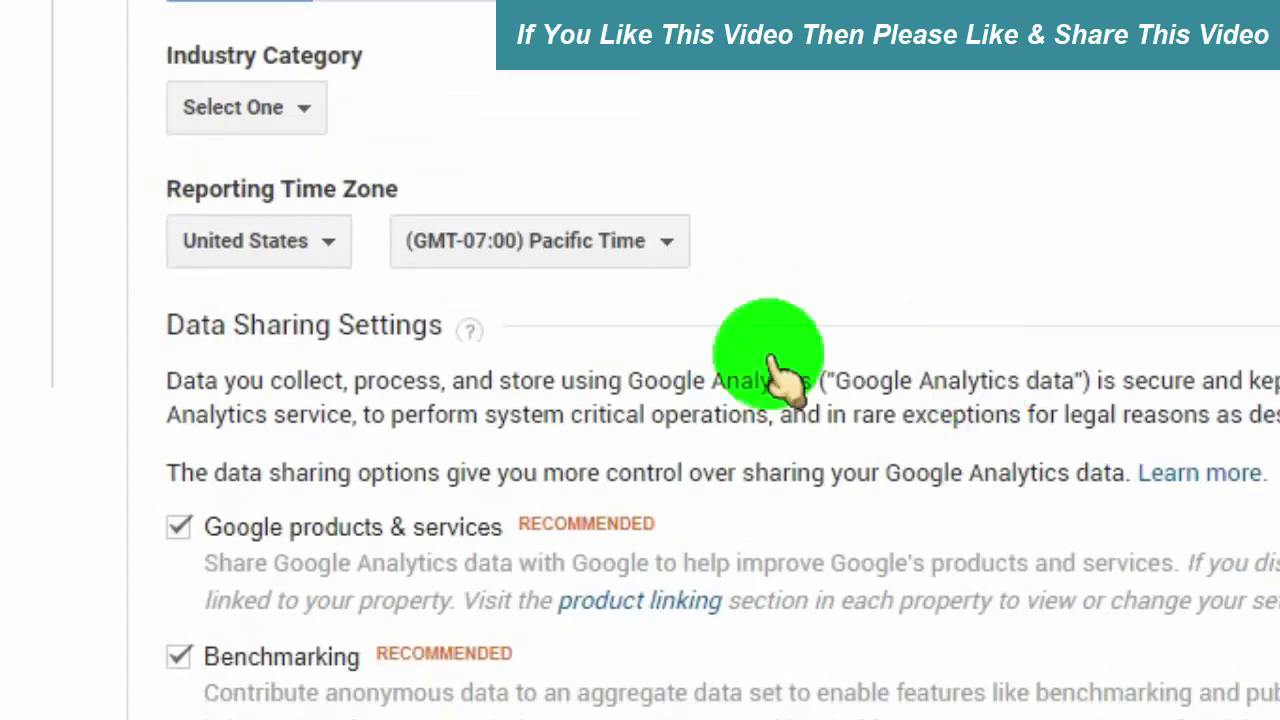
left_click(277, 107)
scroll(480, 475, "down", 5)
scroll(480, 475, "down", 4)
scroll(450, 460, "down", 5)
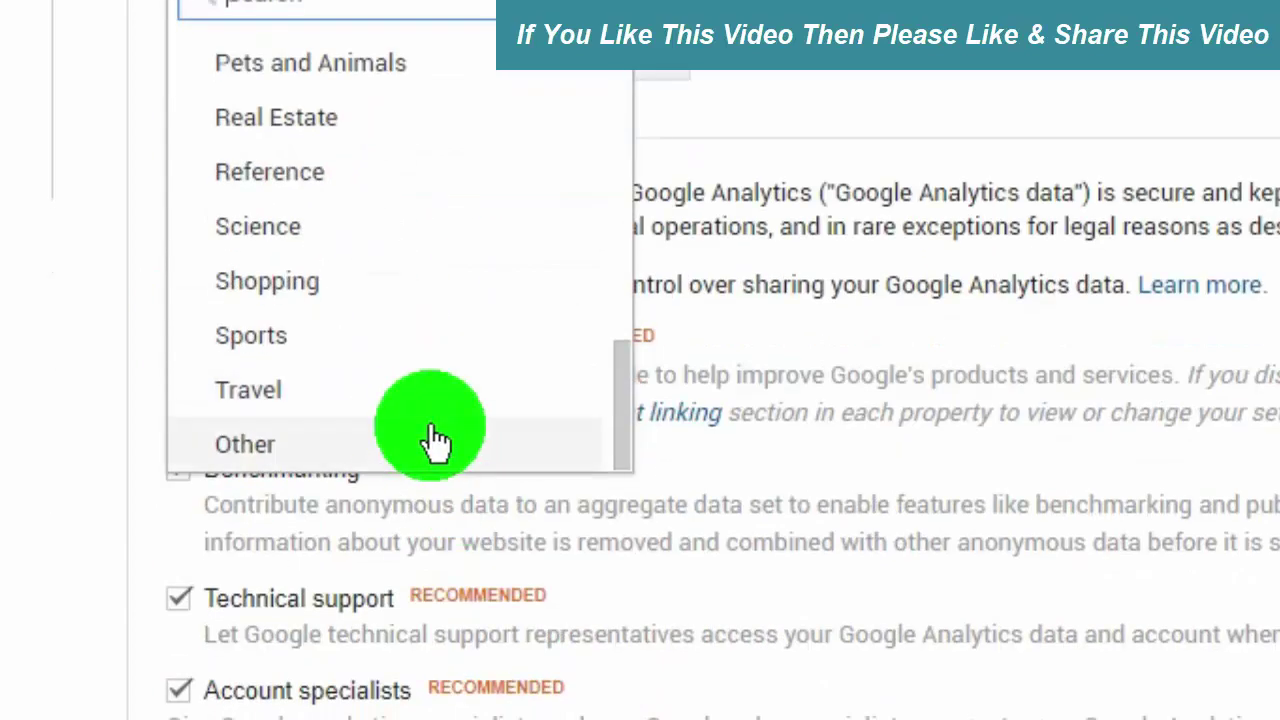
left_click(1014, 114)
scroll(1025, 110, "down", 5)
Request the tracking ID and accept the Google Analytics terms of service.
left_click(235, 537)
scroll(571, 494, "down", 5)
scroll(571, 494, "down", 5)
scroll(578, 502, "down", 5)
scroll(571, 497, "down", 5)
scroll(571, 500, "down", 5)
scroll(580, 503, "down", 5)
scroll(500, 510, "down", 3)
left_click(362, 570)
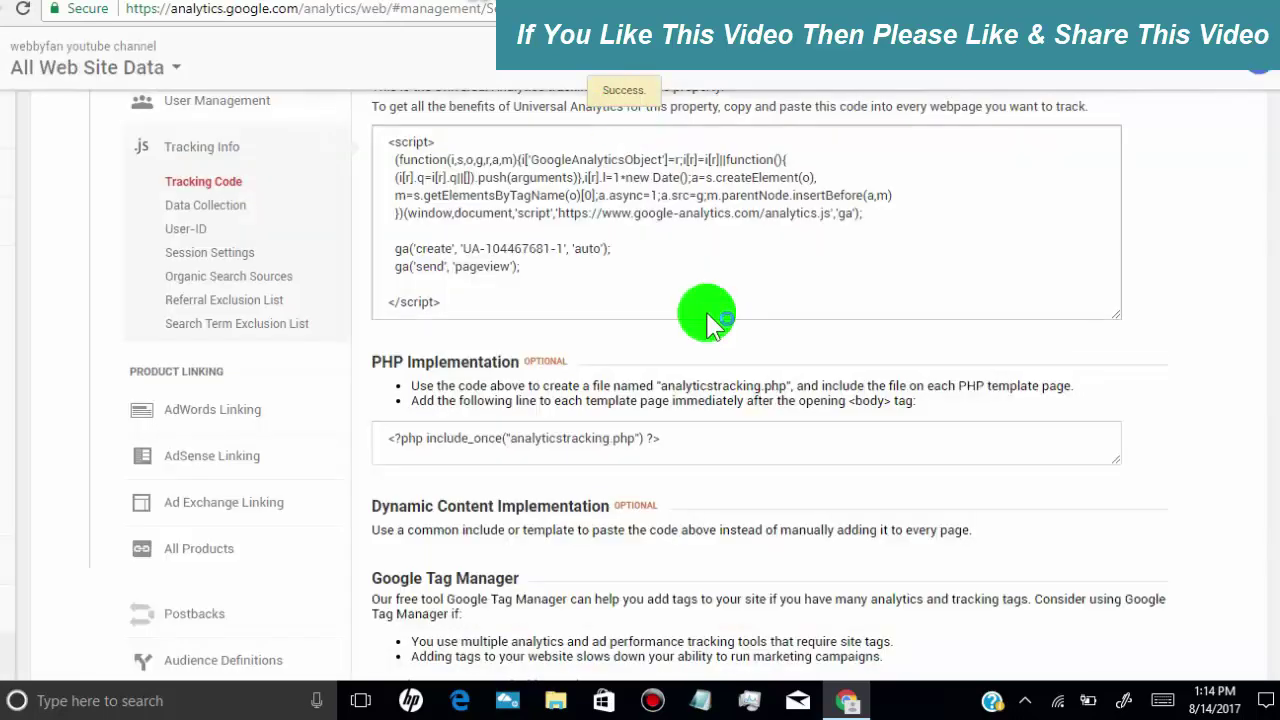
scroll(716, 330, "up", 2)
scroll(716, 330, "up", 1)
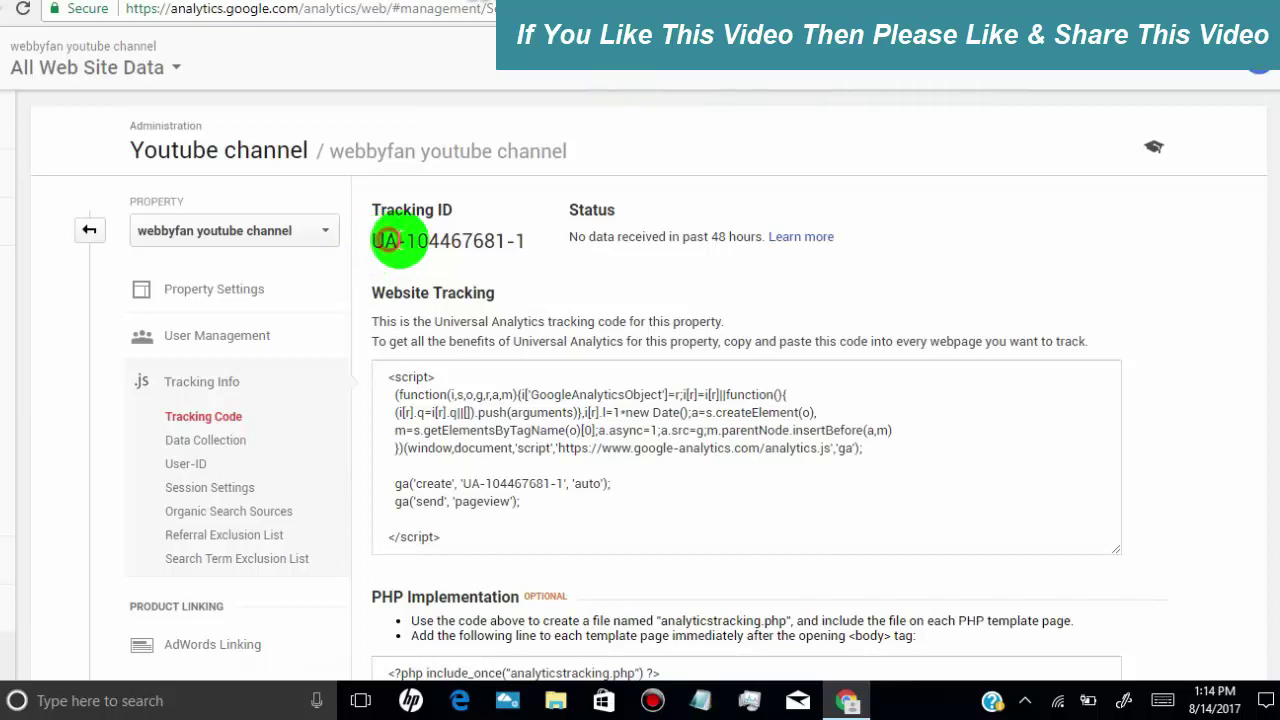
left_click_drag(374, 240, 517, 238)
right_click(510, 238)
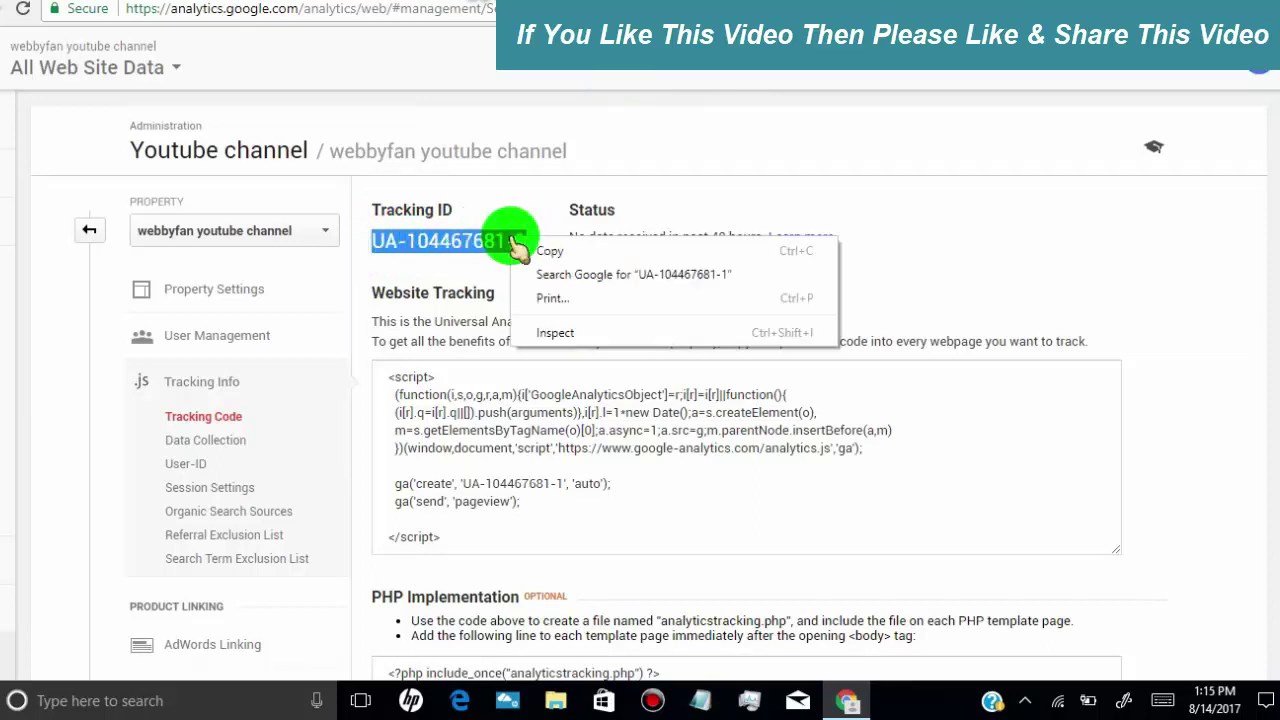
Copy the tracking ID, then go to Creator Studio's Channel > Advanced settings.
left_click(533, 250)
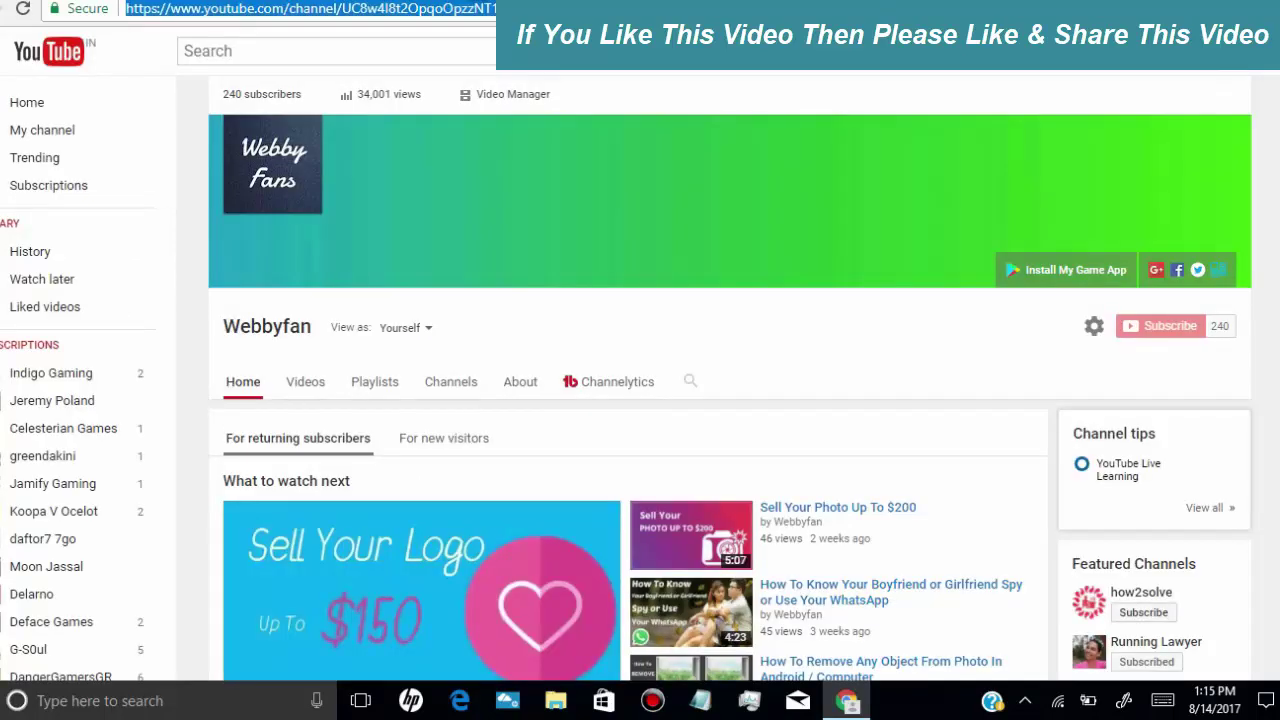
left_click(1240, 68)
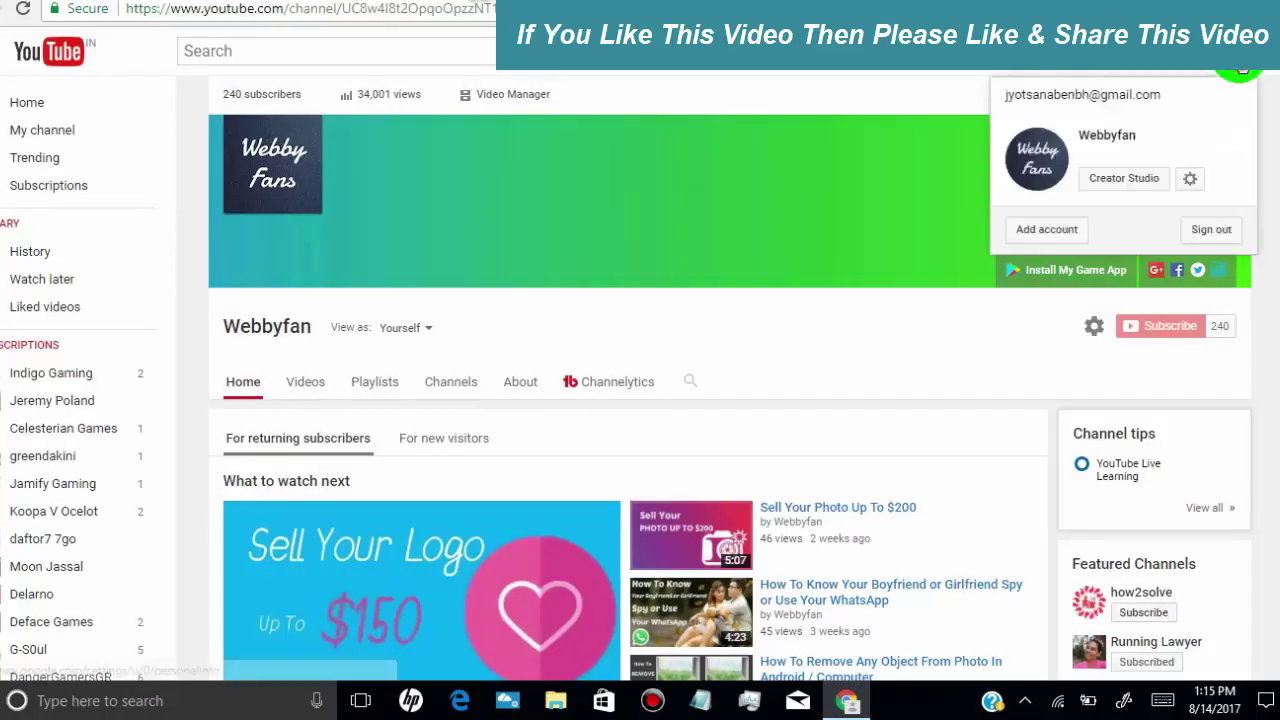
left_click(1128, 178)
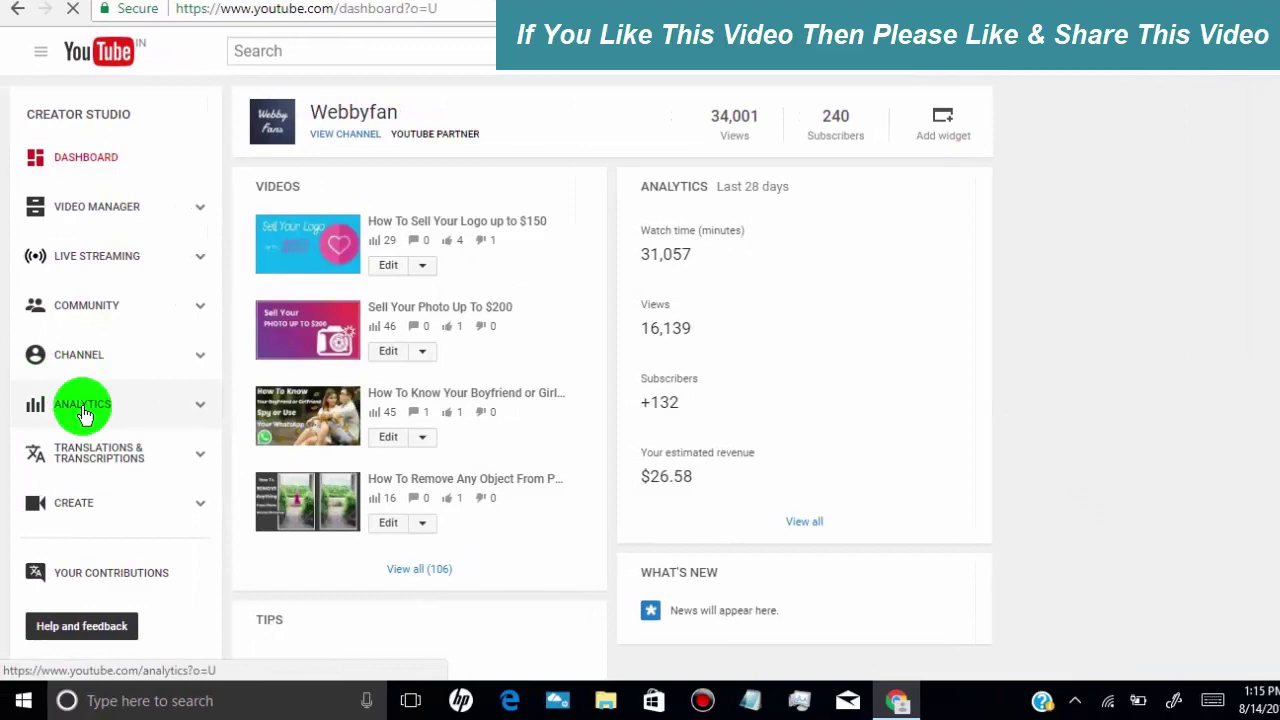
left_click(92, 362)
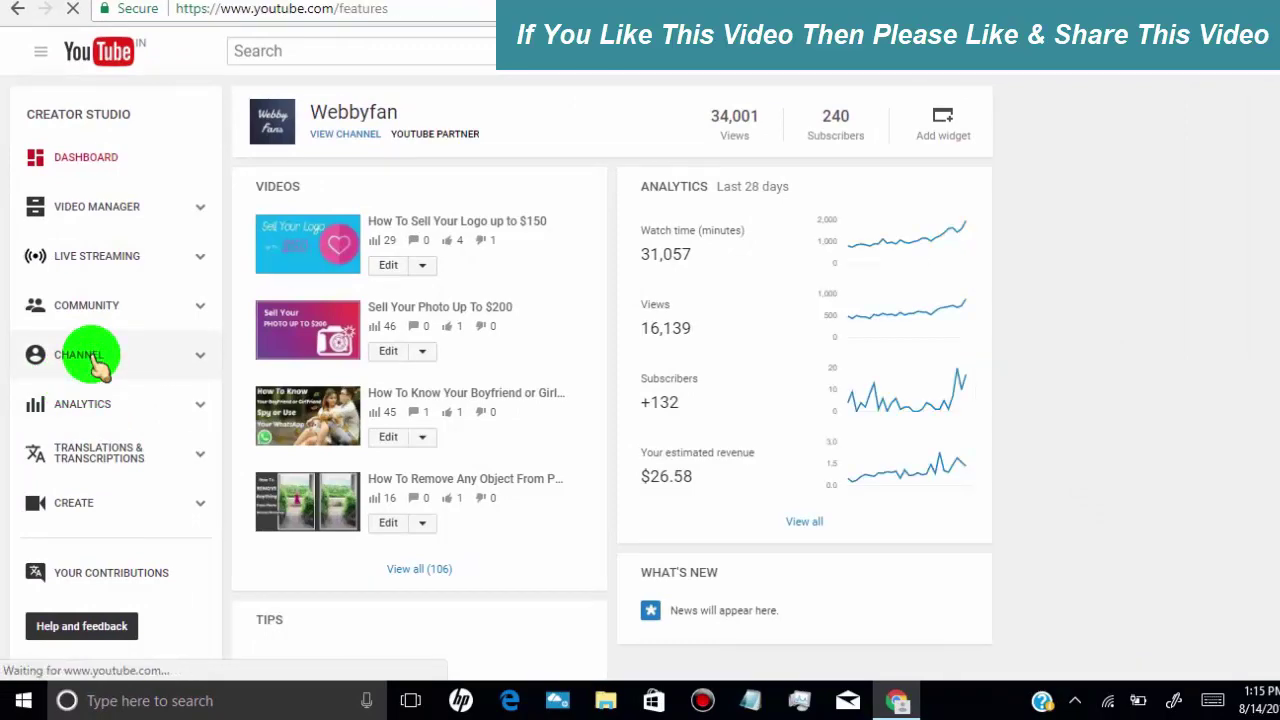
scroll(92, 360, "down", 3)
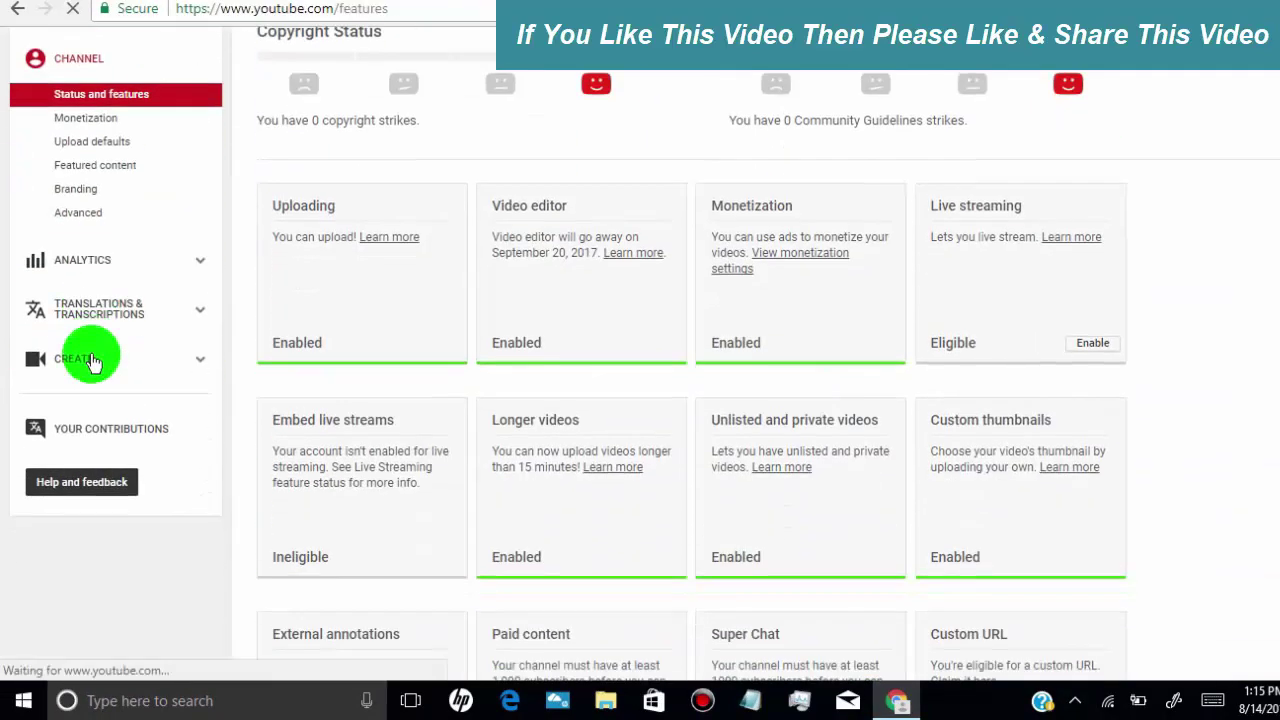
left_click(100, 218)
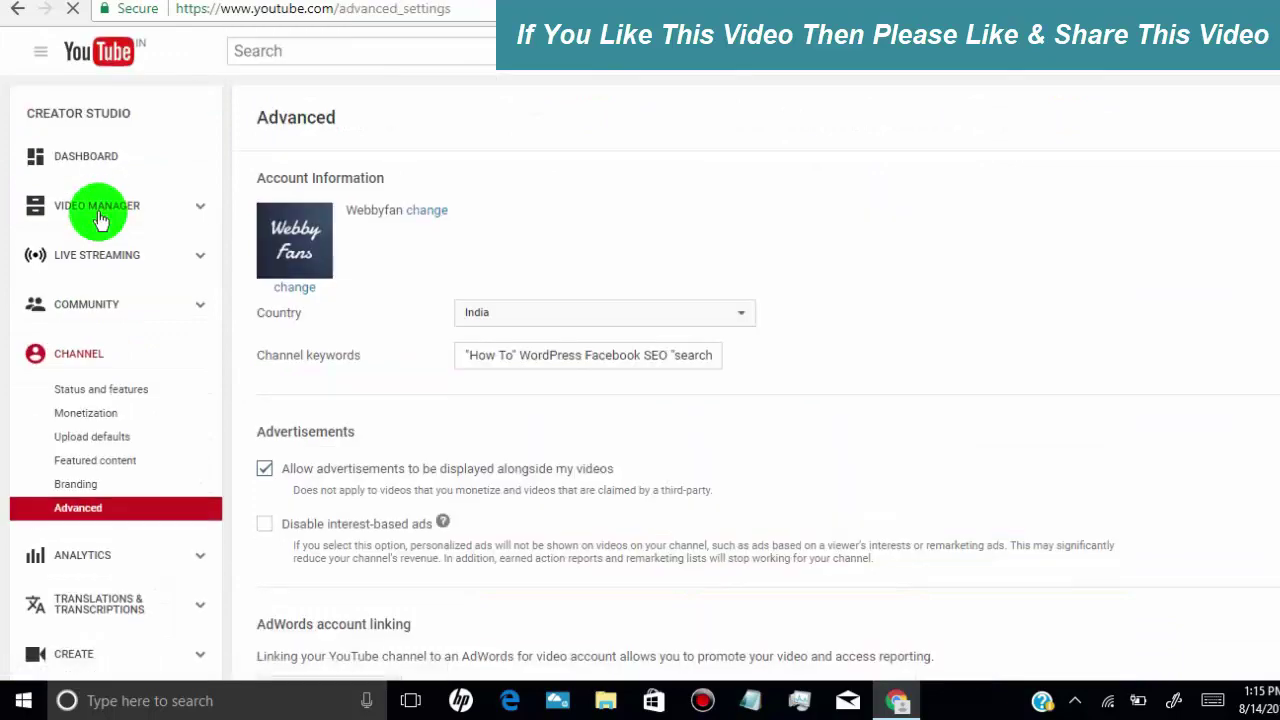
scroll(429, 280, "down", 3)
scroll(434, 286, "down", 4)
scroll(443, 286, "down", 2)
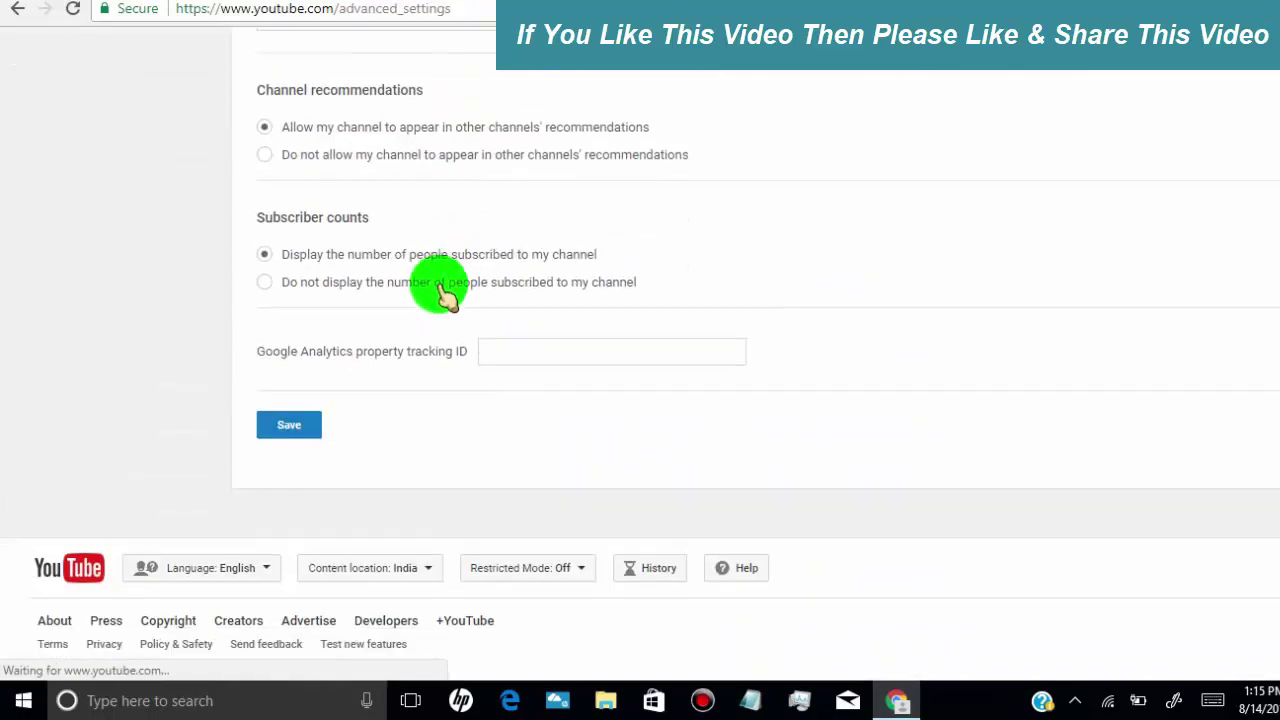
left_click(501, 356)
right_click(505, 354)
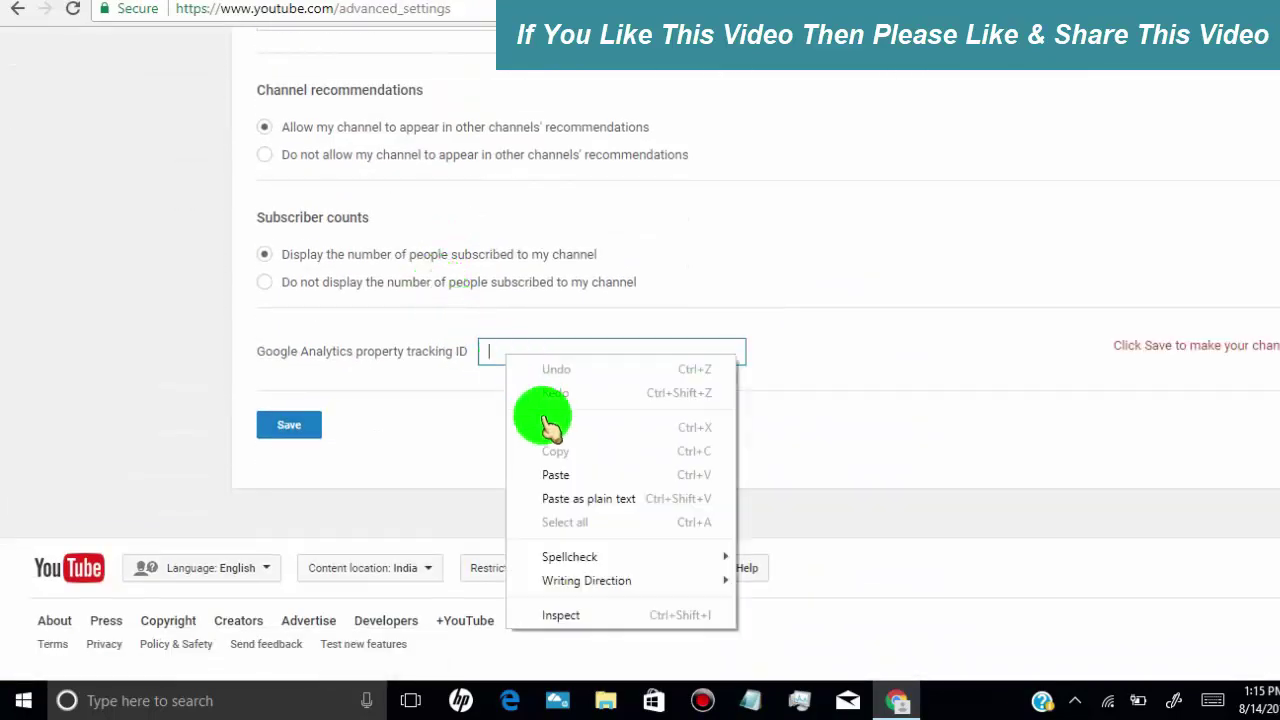
left_click(556, 475)
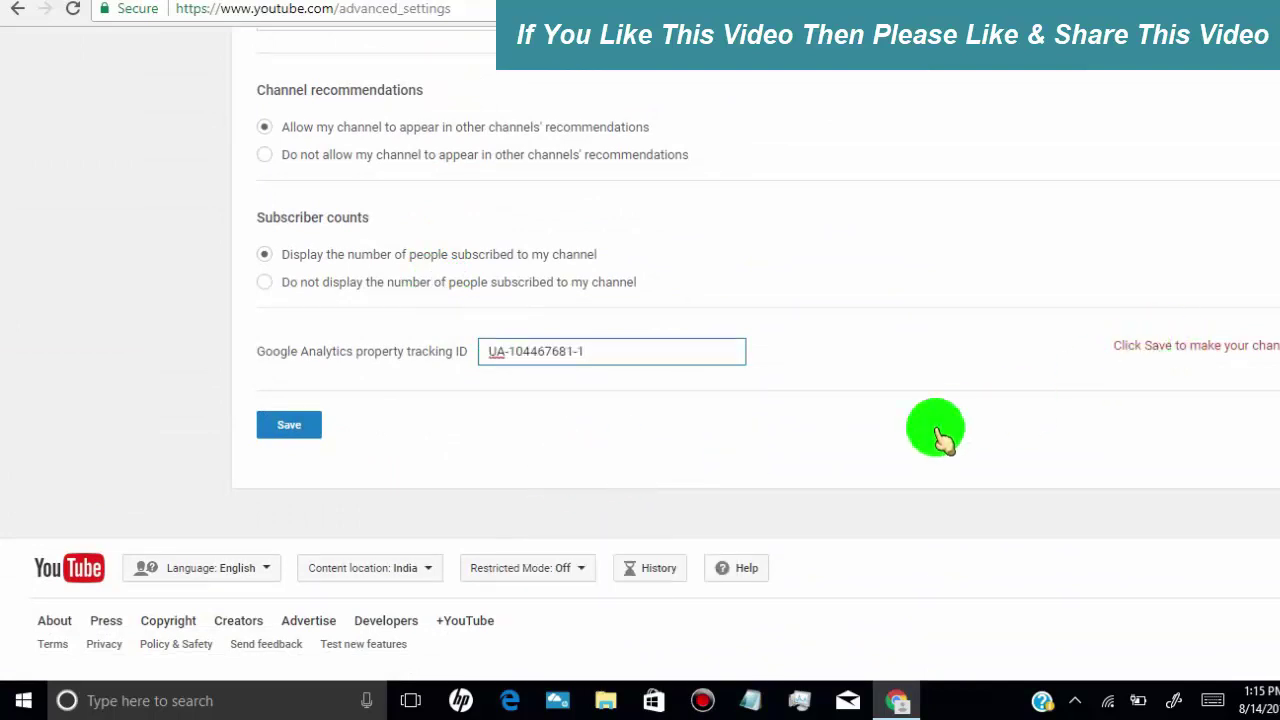
Save the channel's advanced settings.
left_click(289, 428)
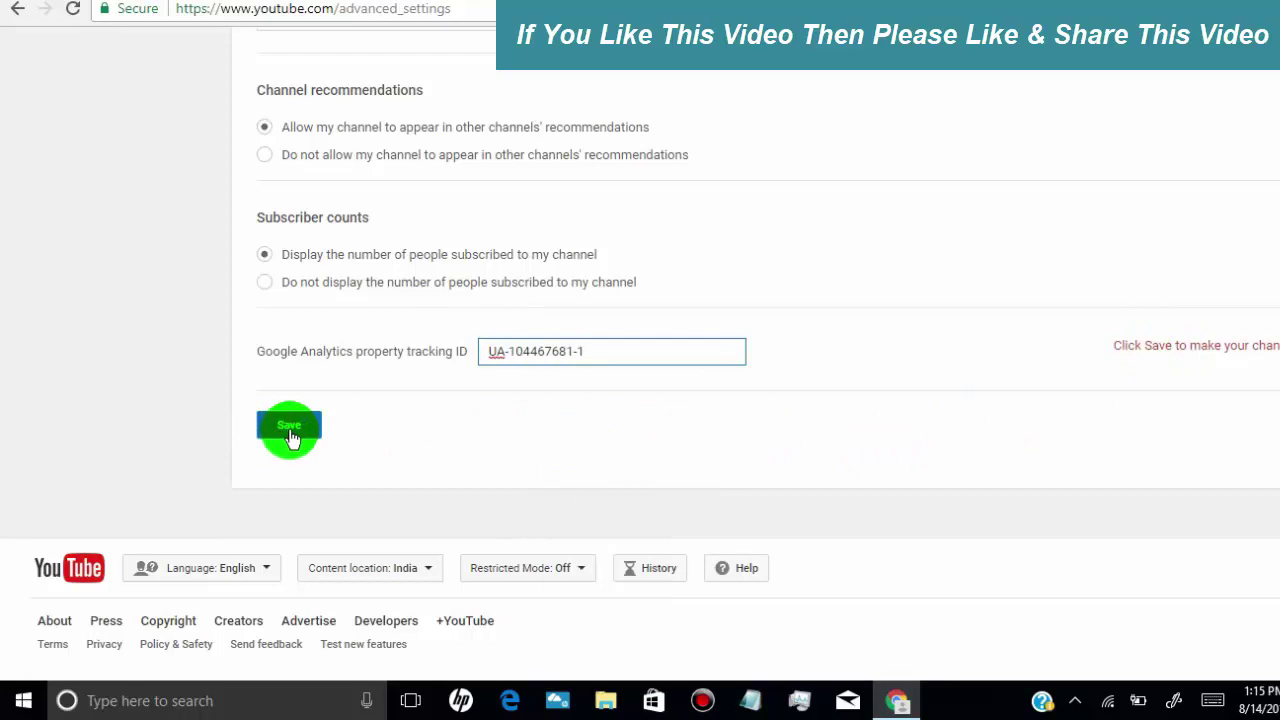
left_click(290, 437)
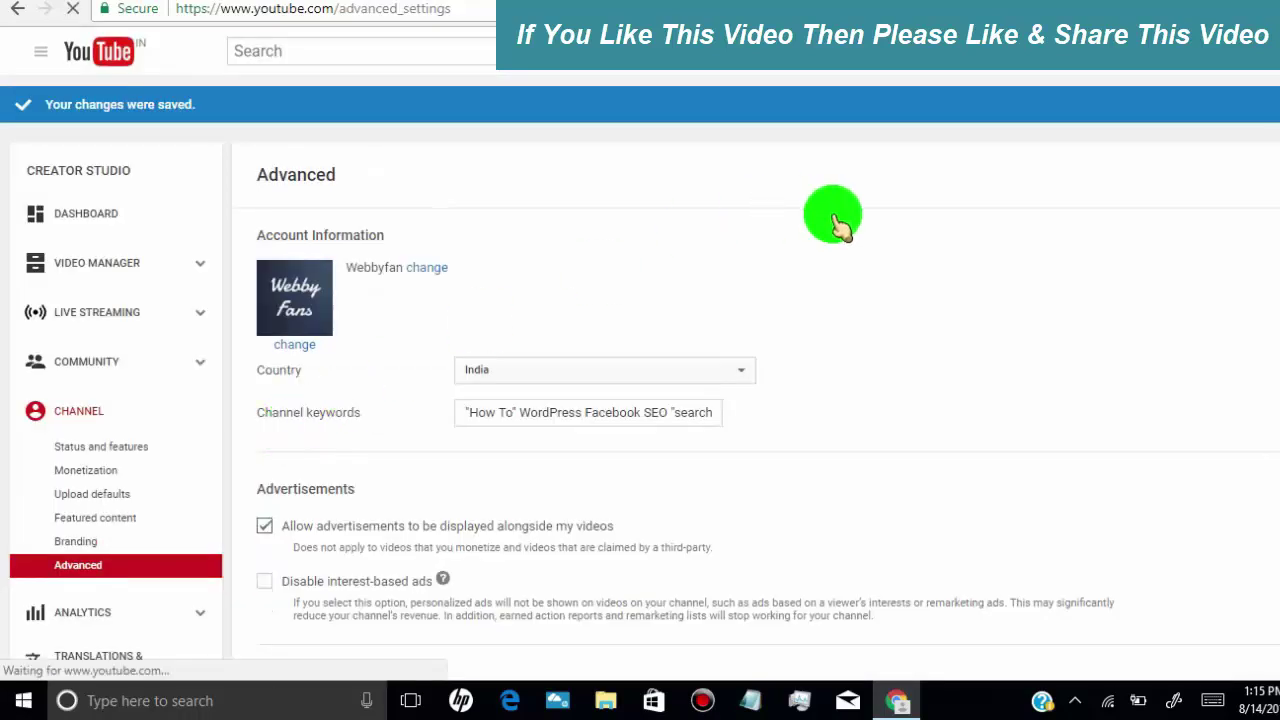
scroll(828, 290, "down", 2)
scroll(828, 290, "down", 6)
scroll(828, 290, "down", 3)
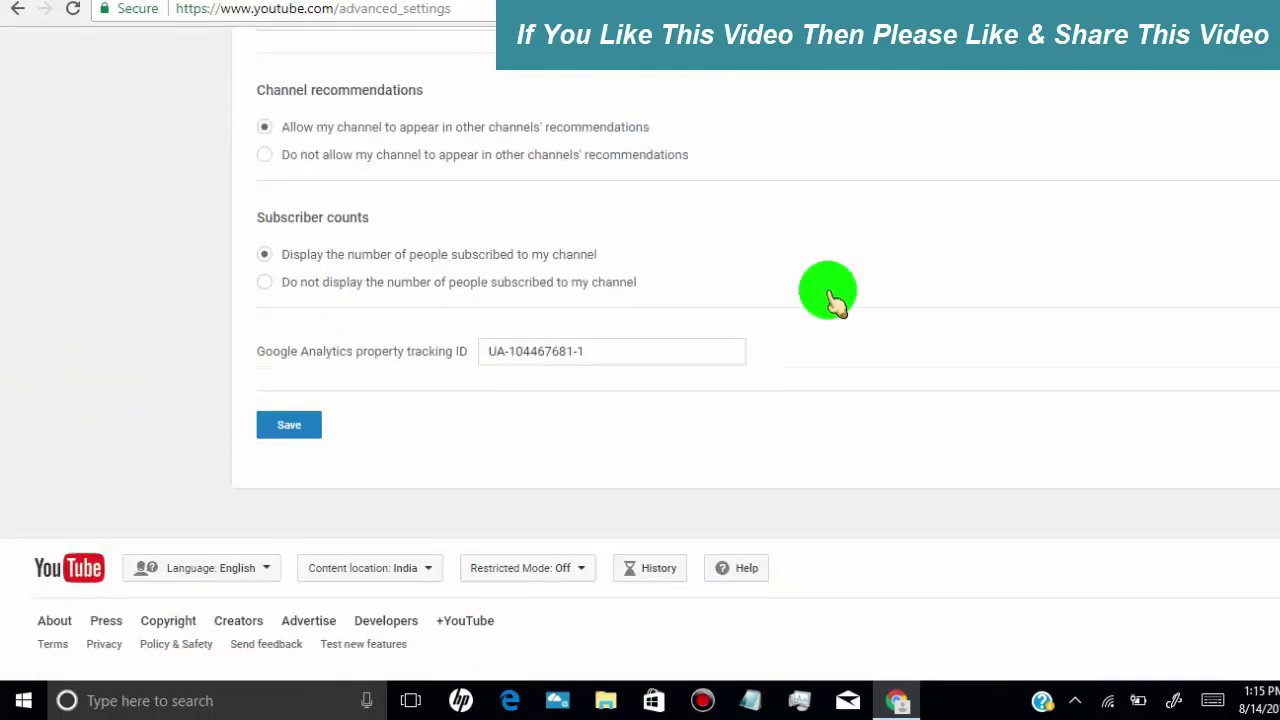
Return to the Google Analytics tab and go to the Home dashboard.
left_click(318, 5)
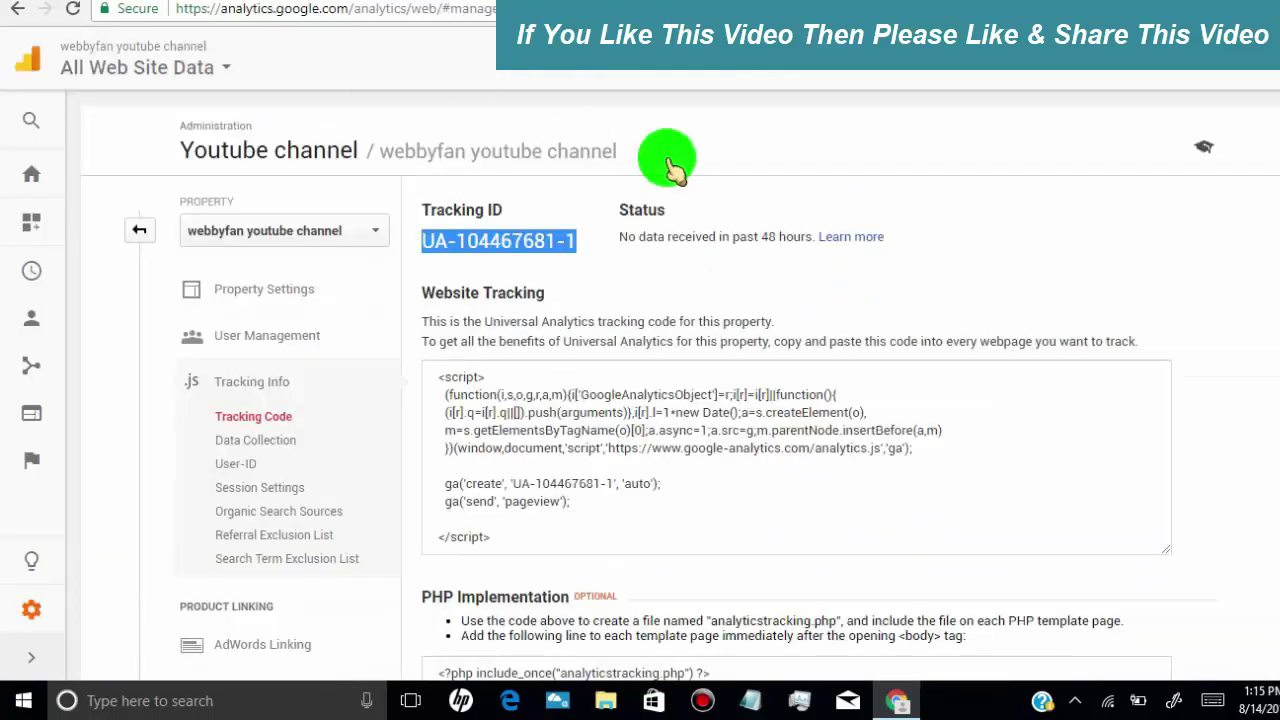
scroll(672, 160, "down", 5)
scroll(675, 165, "up", 4)
scroll(674, 189, "down", 3)
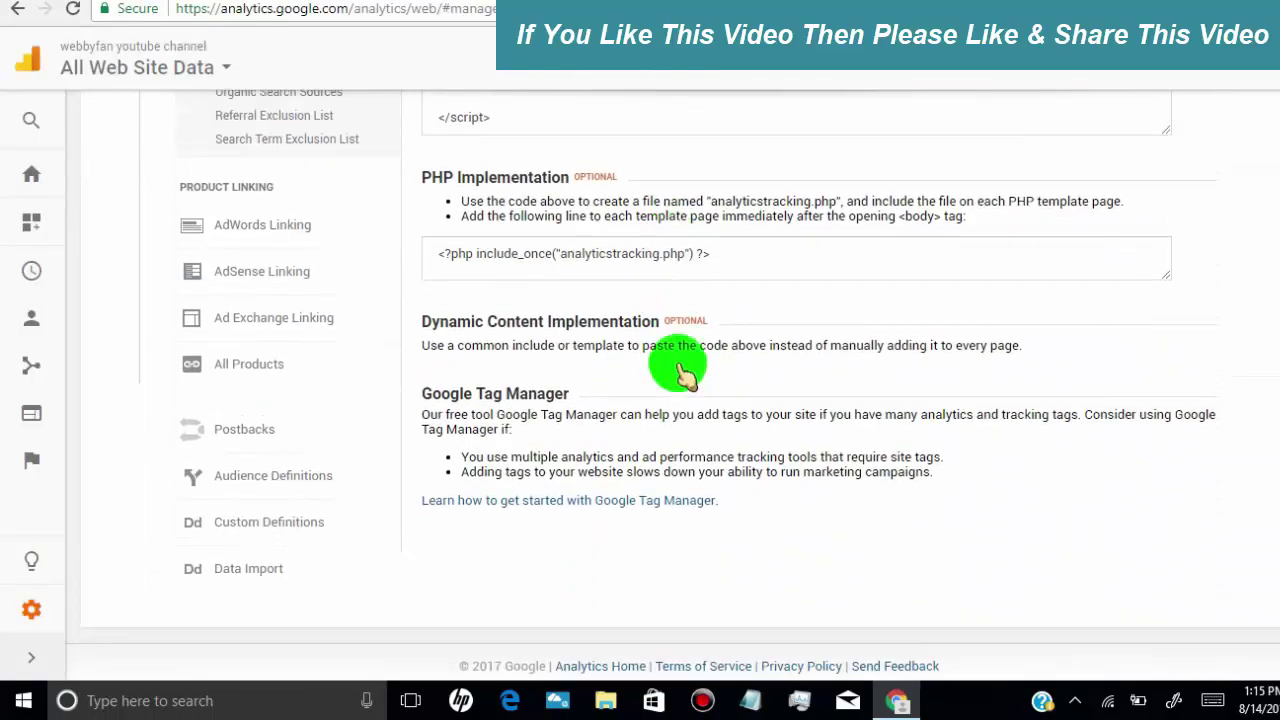
scroll(700, 300, "up", 4)
left_click(728, 194)
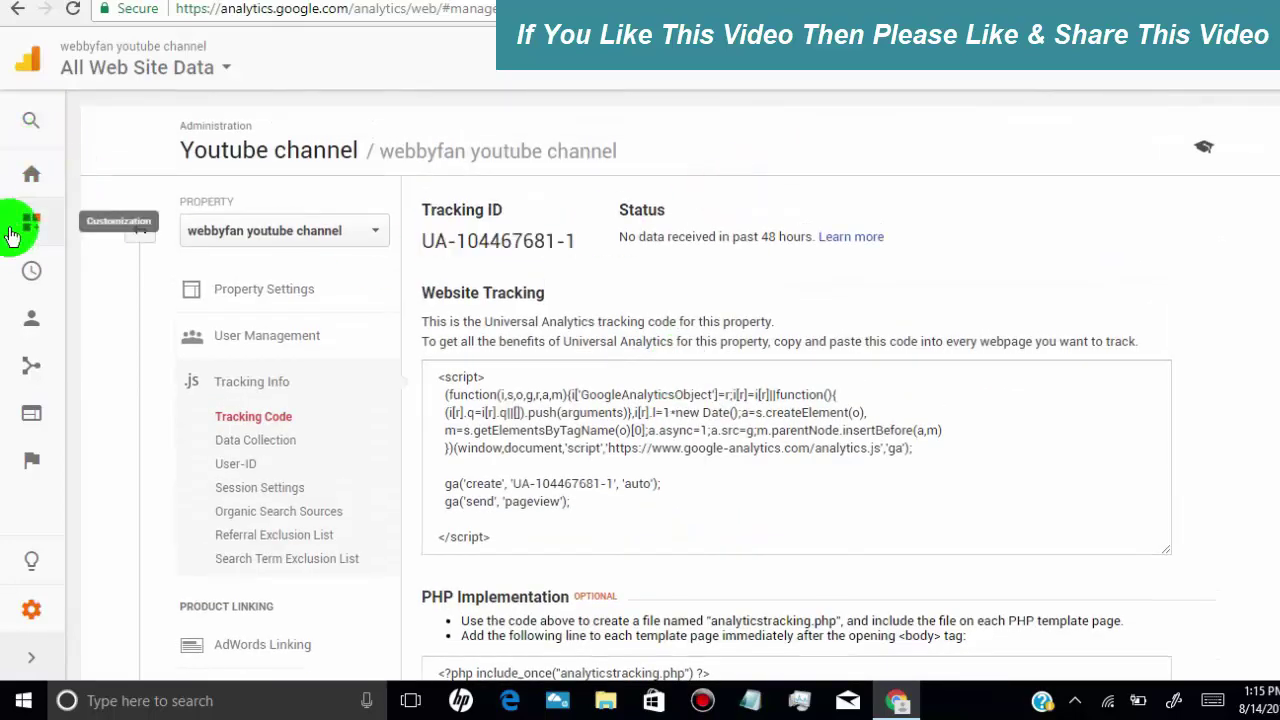
left_click(30, 174)
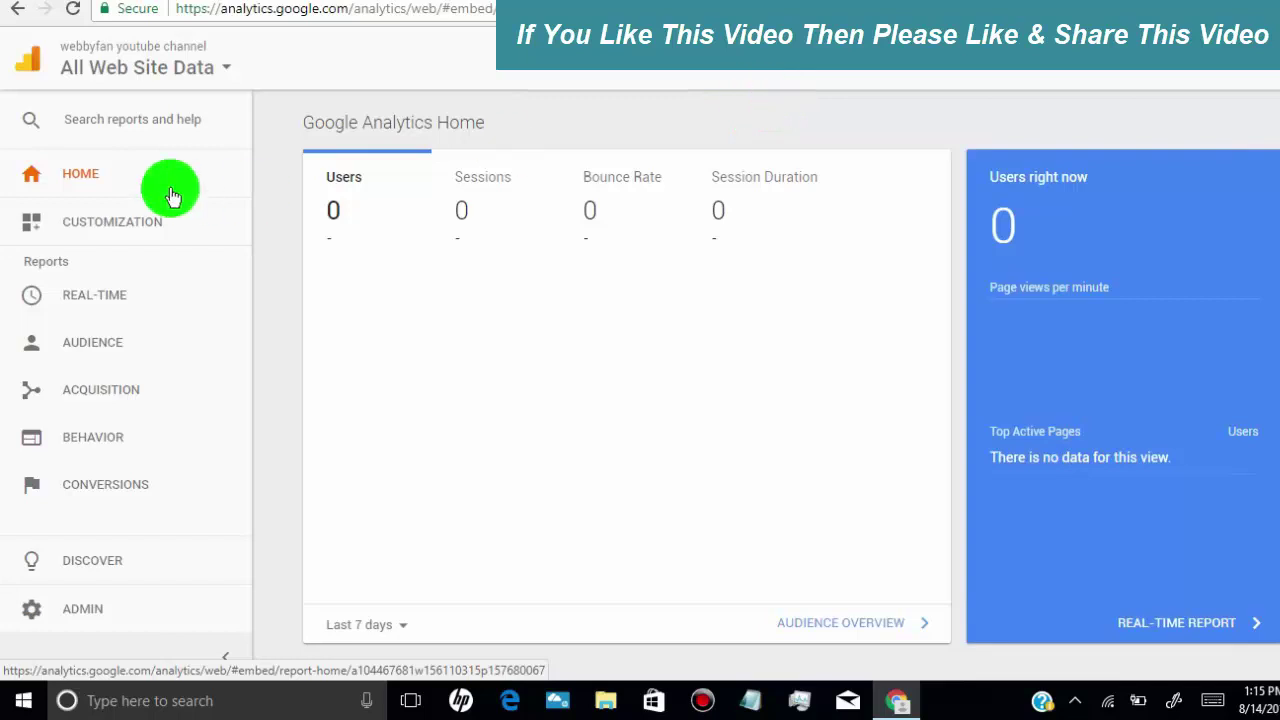
Pick Youtube channel > webbyfan youtube channel > All Web Site Data and show Real-Time Overview.
left_click(207, 72)
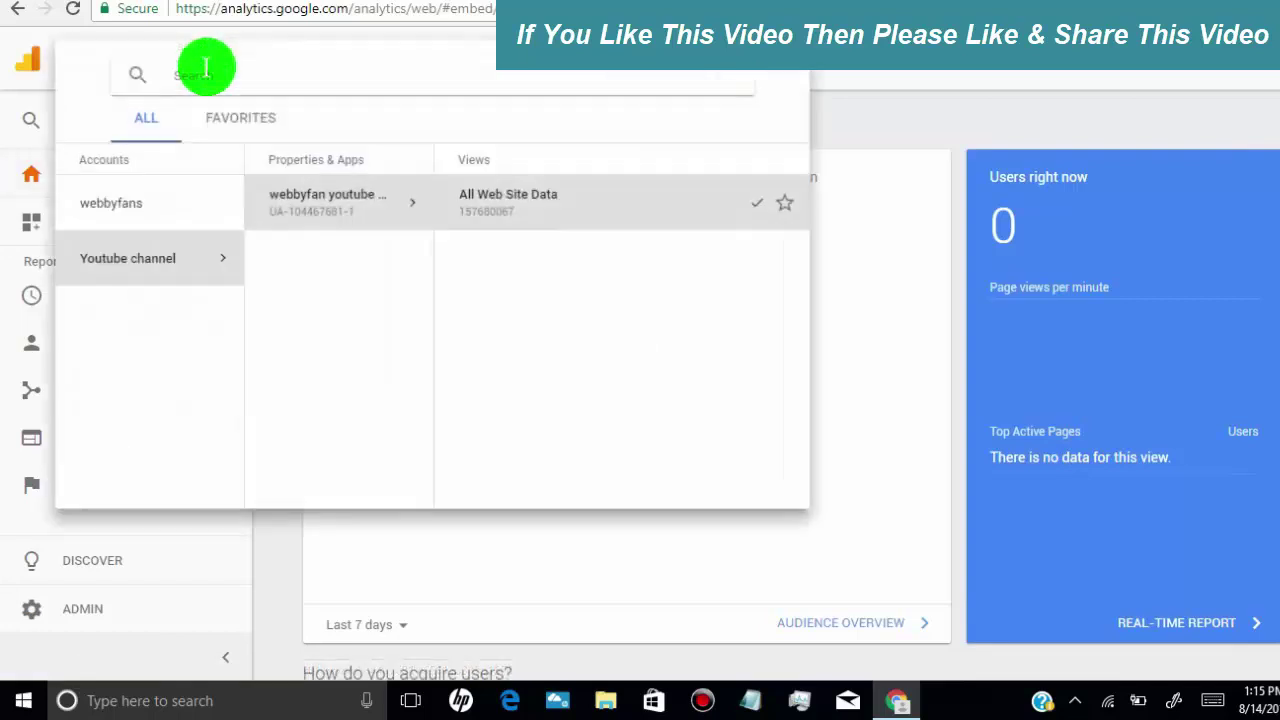
left_click(171, 257)
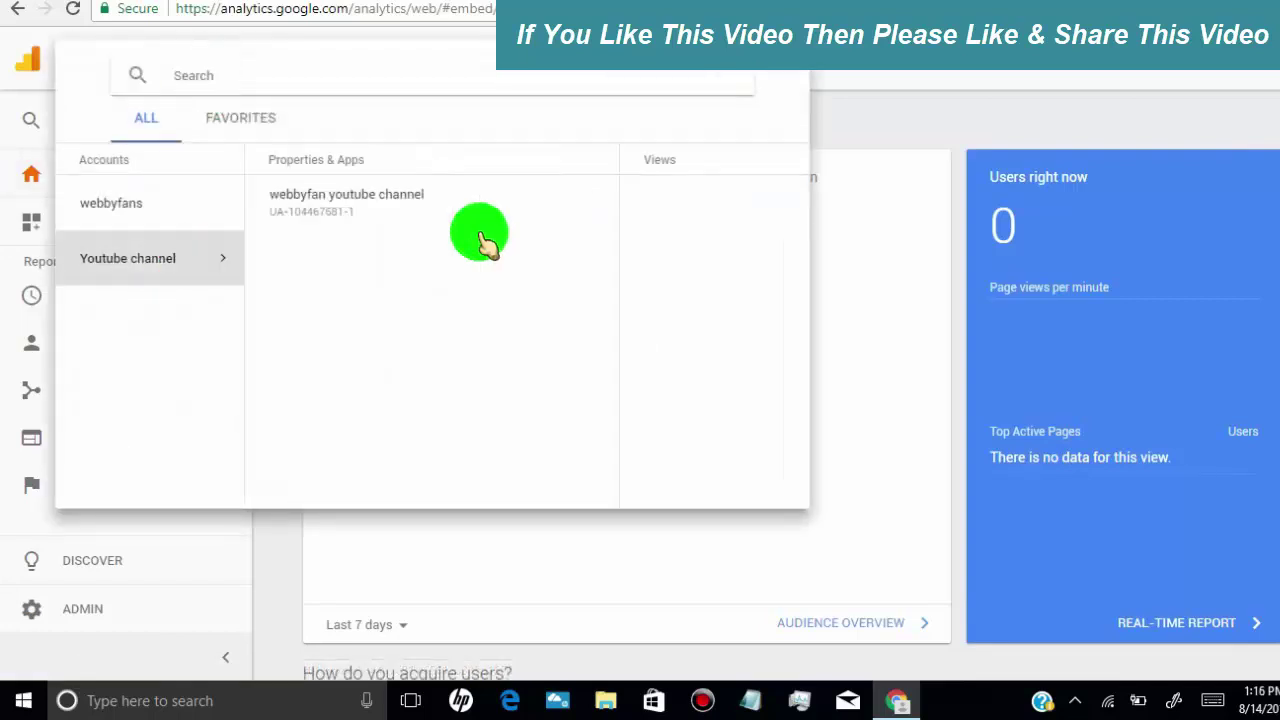
left_click(397, 207)
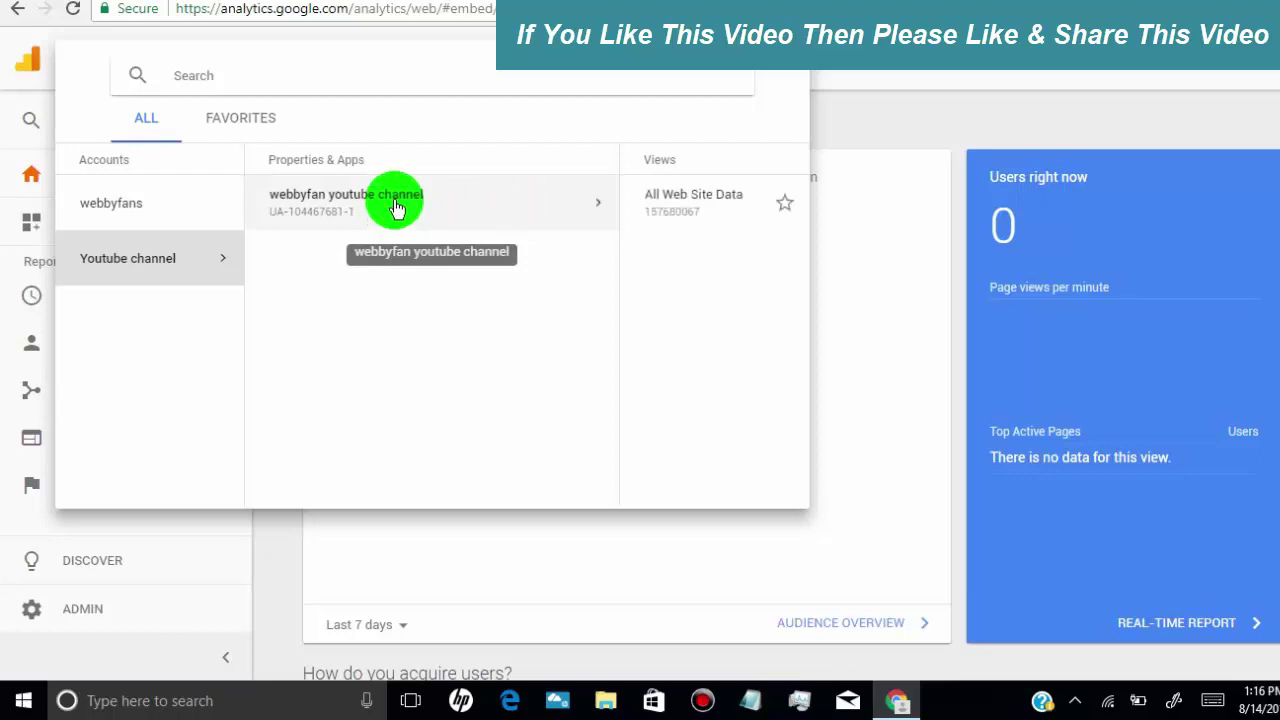
left_click(665, 210)
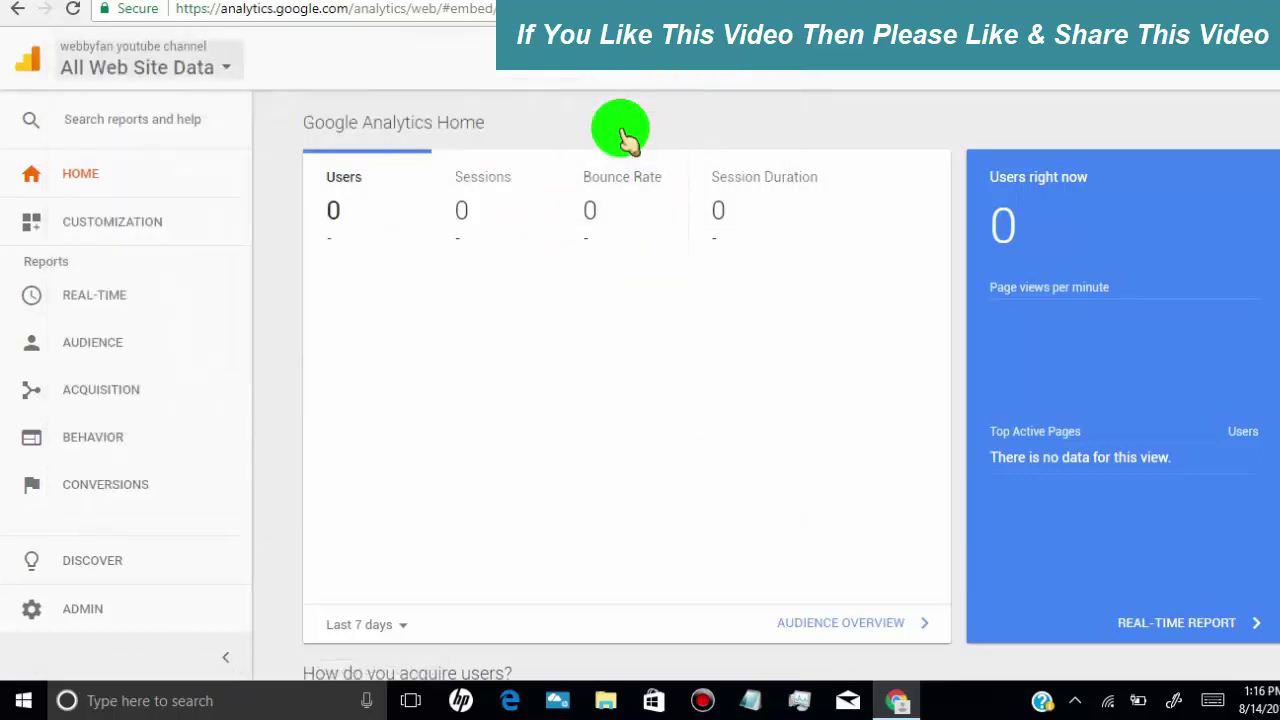
left_click(73, 300)
left_click(82, 340)
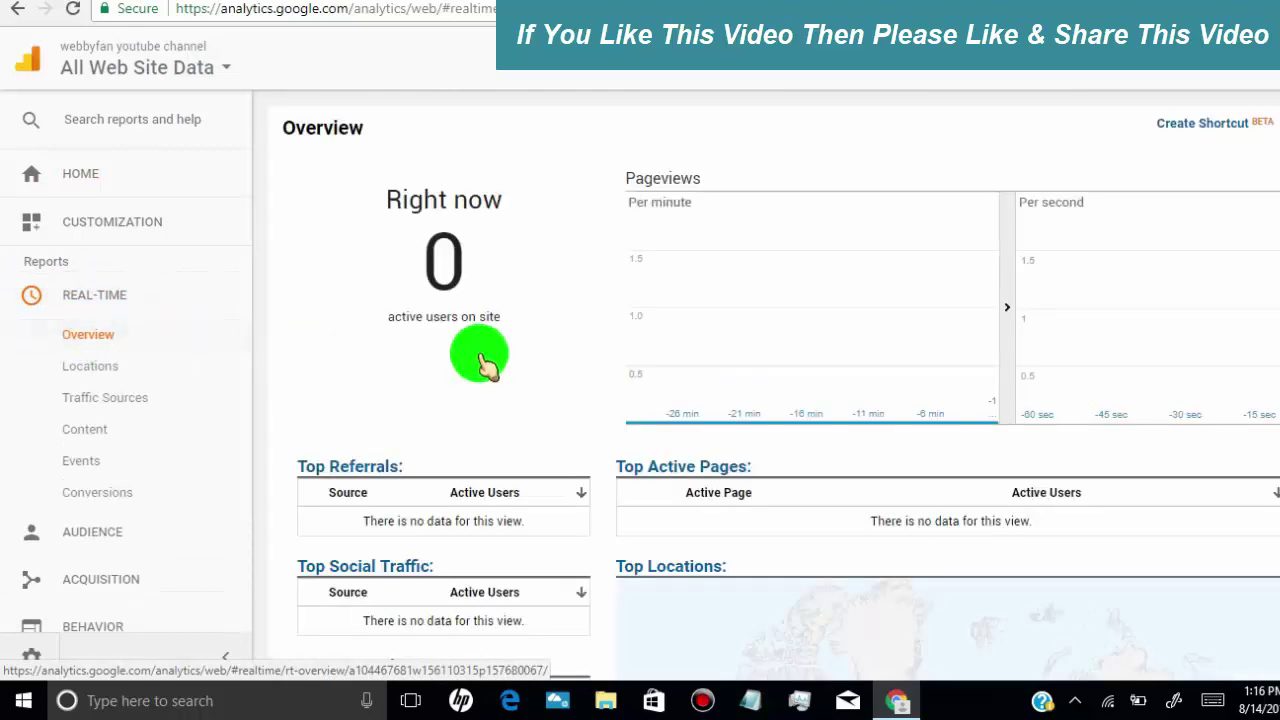
scroll(480, 357, "down", 2)
scroll(480, 343, "down", 3)
scroll(483, 360, "down", 1)
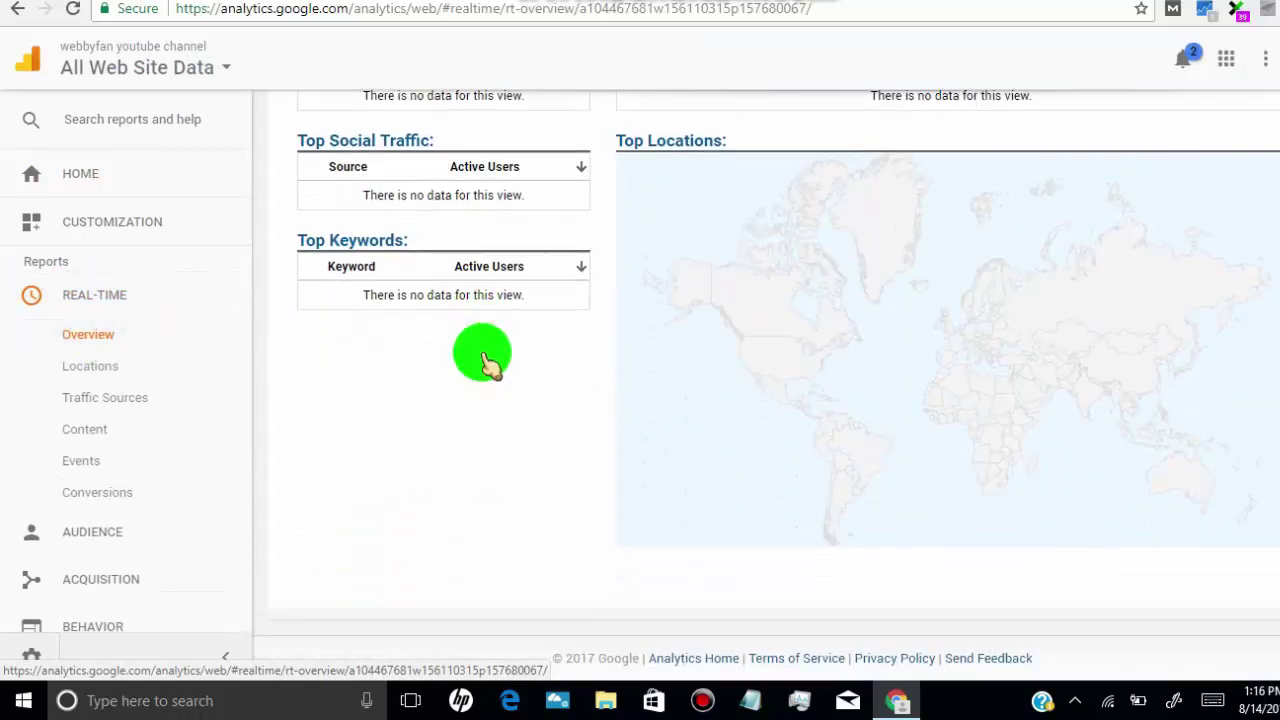